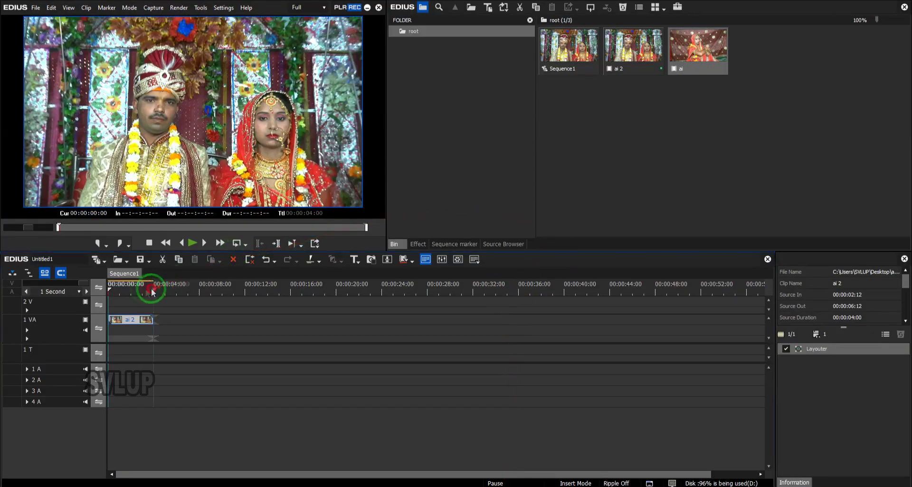
Scrub through the ai 2 clip on the 1 VA track to preview the original footage.
left_click(98, 306)
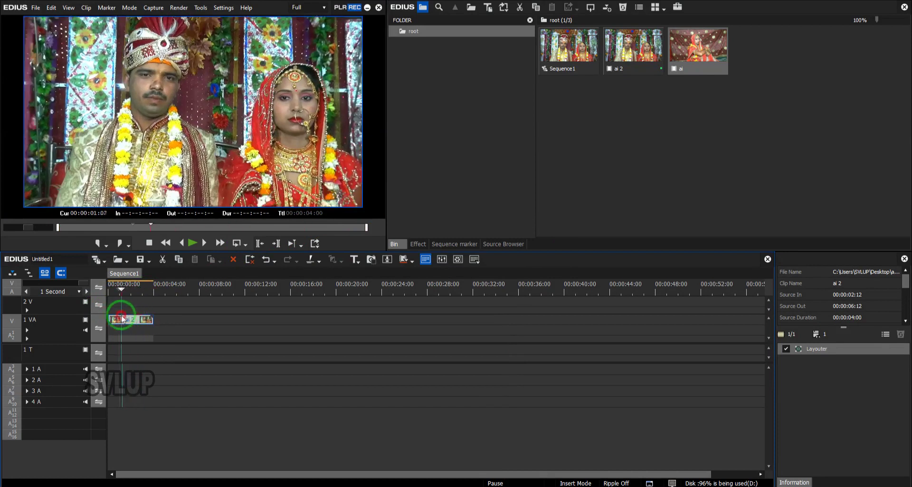
left_click(114, 318)
mouse_move(114, 318)
left_mouse_down()
mouse_move(153, 315)
mouse_move(109, 322)
mouse_move(136, 319)
left_mouse_up()
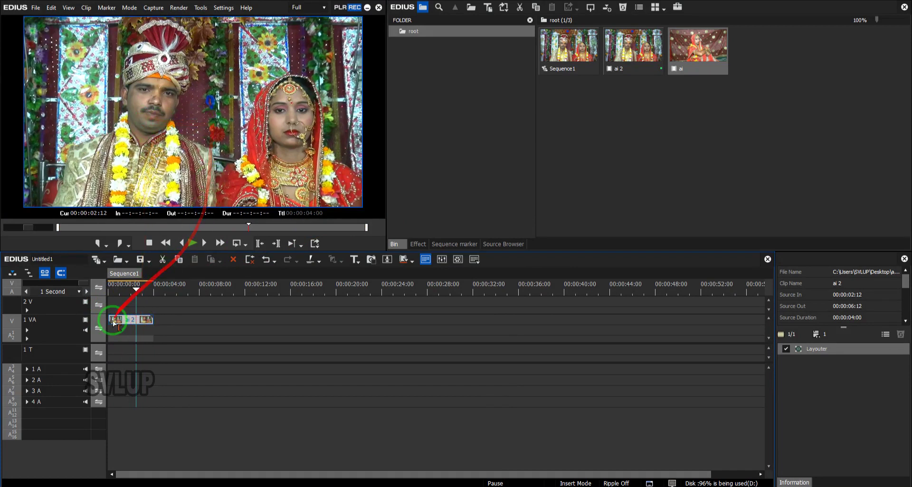
left_click(123, 290)
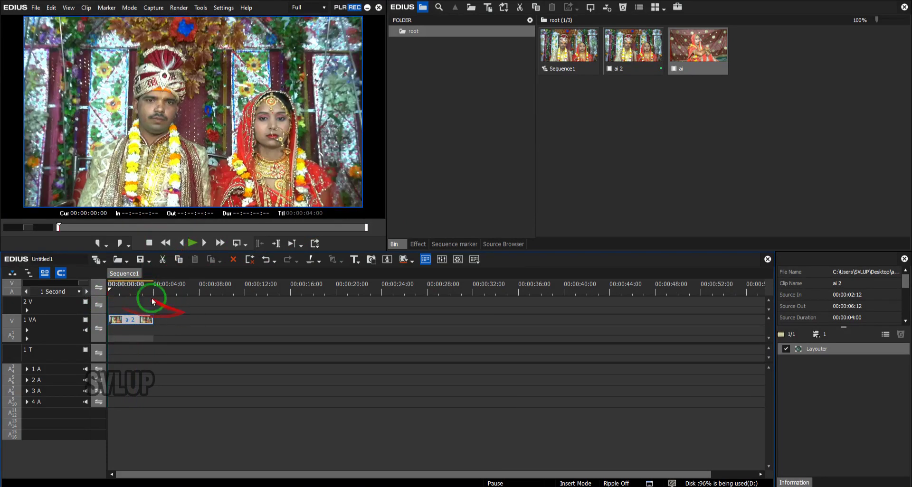
left_click_drag(124, 290, 150, 309)
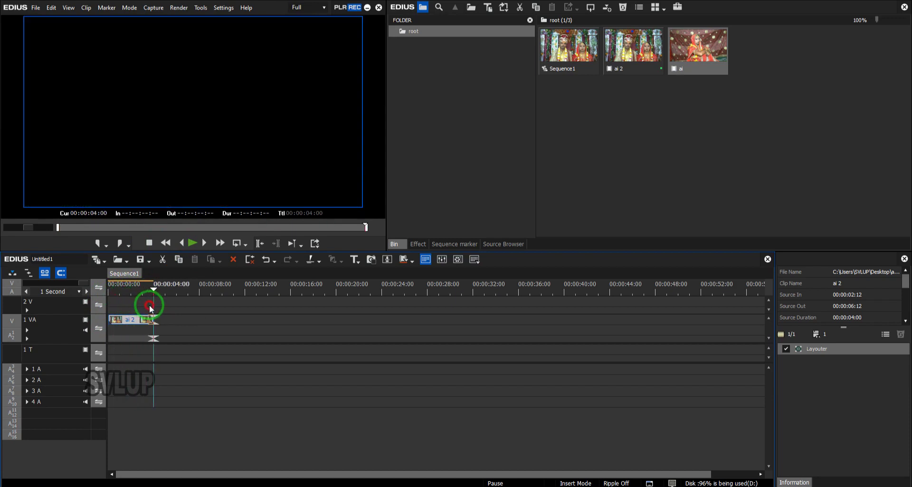
Replace the ai 2 clip on the 1 VA track with the ai clip from the bin and scrub through it.
left_click_drag(698, 45, 170, 323)
mouse_move(169, 284)
left_mouse_down()
mouse_move(187, 291)
mouse_move(175, 291)
left_mouse_up()
left_click(135, 321)
right_click(135, 321)
left_click(157, 215)
left_click_drag(157, 319, 140, 318)
mouse_move(142, 289)
left_mouse_down()
mouse_move(127, 289)
mouse_move(152, 291)
mouse_move(135, 291)
left_mouse_up()
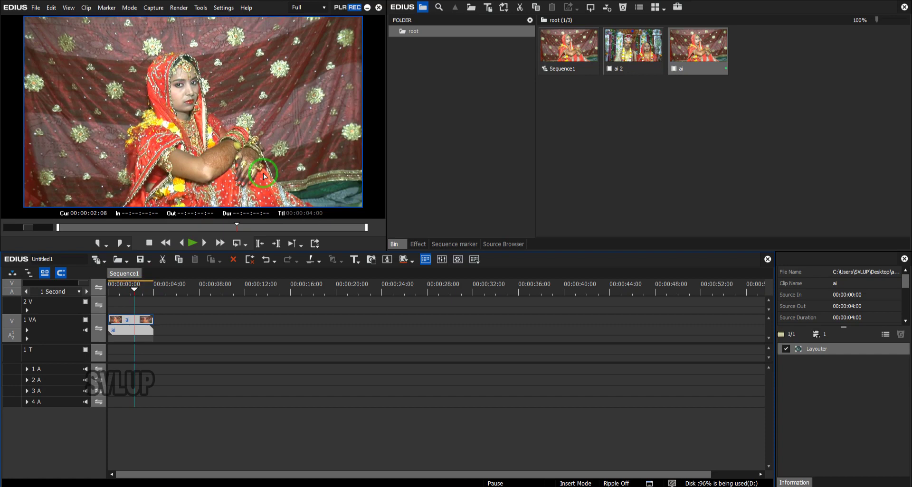
left_click(153, 286)
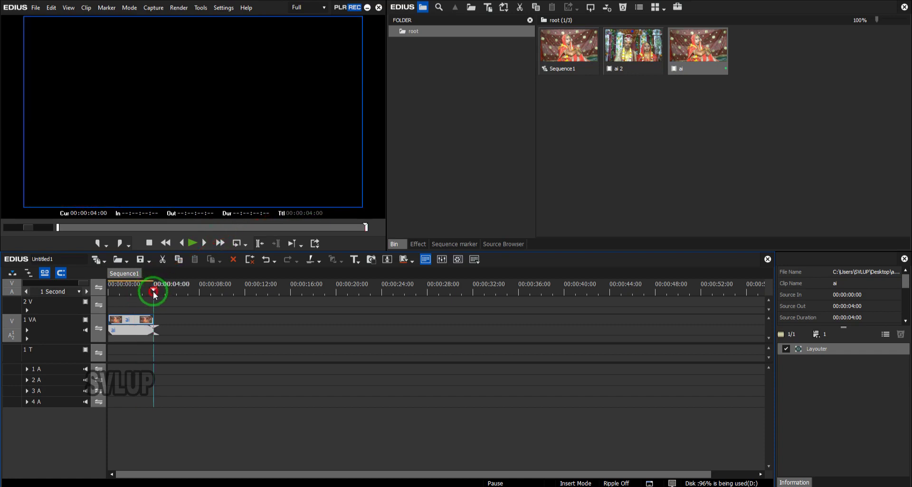
Switch from EDIUS to the desktop and examine the ai 2 and ai video files.
left_click(367, 7)
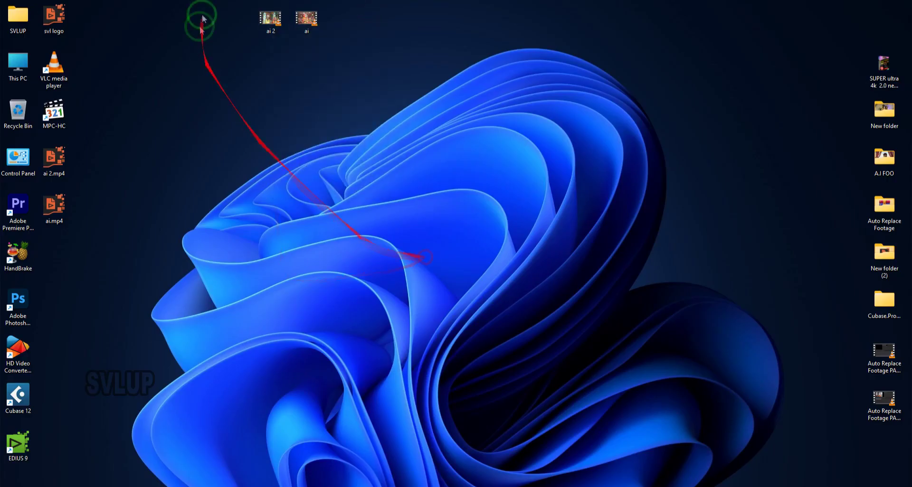
right_click(269, 26)
left_click(309, 190)
left_click(423, 416)
left_click(424, 417)
left_click_drag(251, 4, 311, 22)
left_click_drag(212, 4, 332, 42)
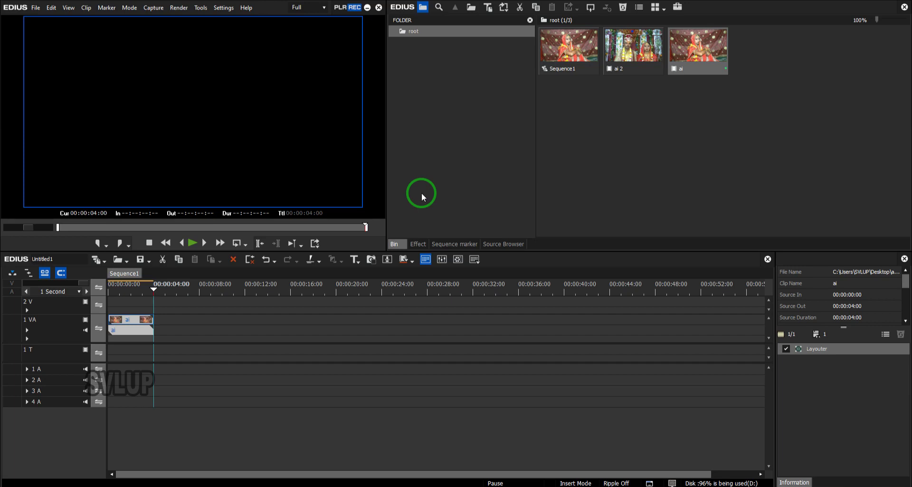
Leave EDIUS and examine the ai, ai 2 and restyled d36e67f8 video files on the desktop.
left_click(378, 8)
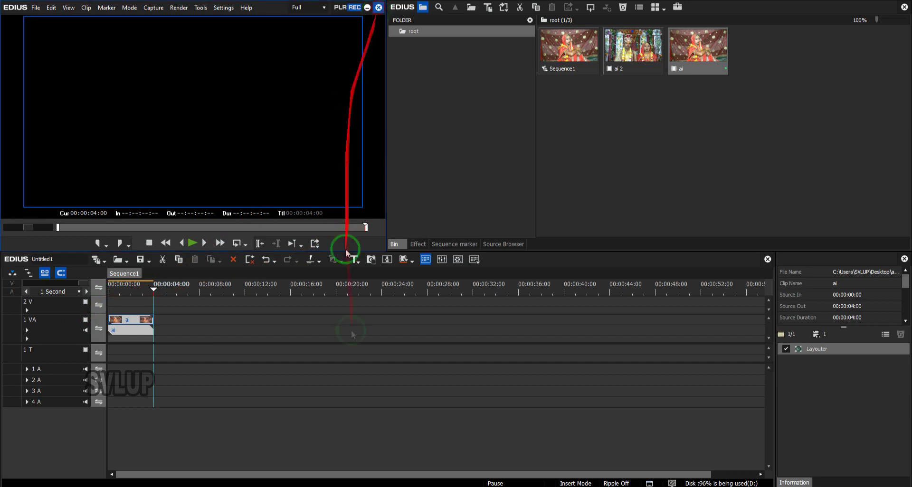
left_click(198, 143)
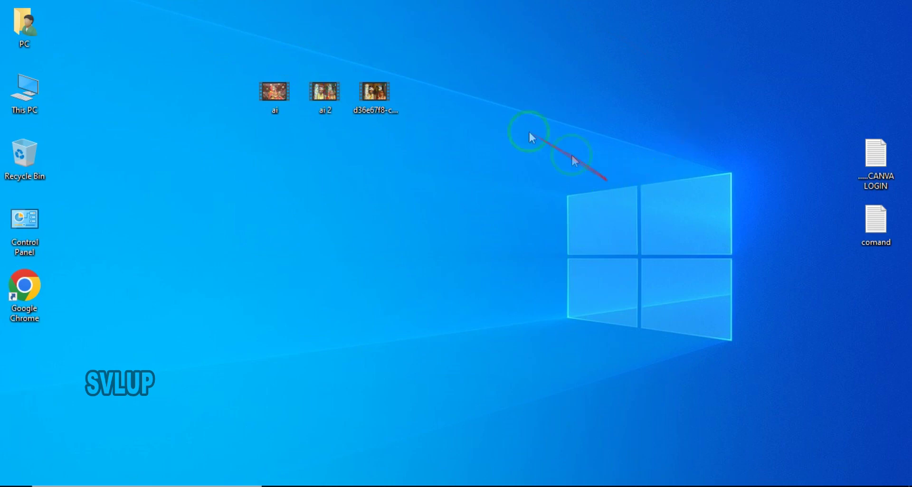
left_click_drag(284, 77, 325, 103)
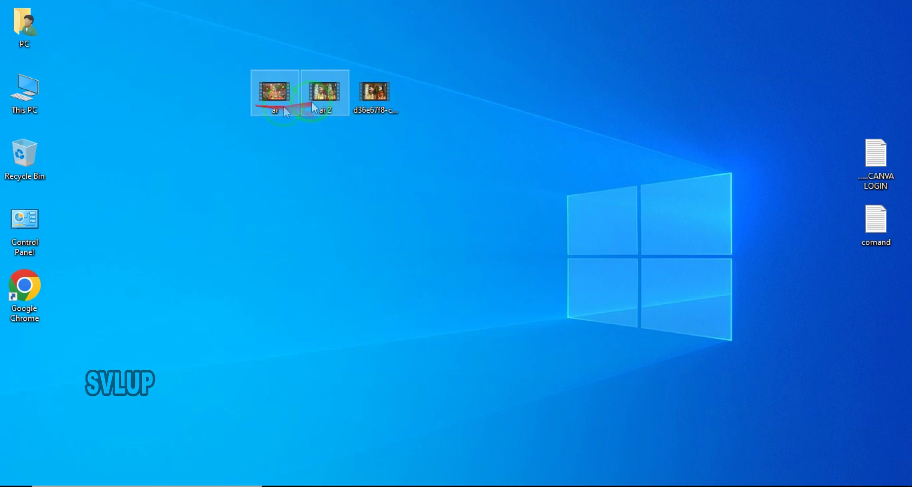
left_click(328, 222)
left_click(309, 114)
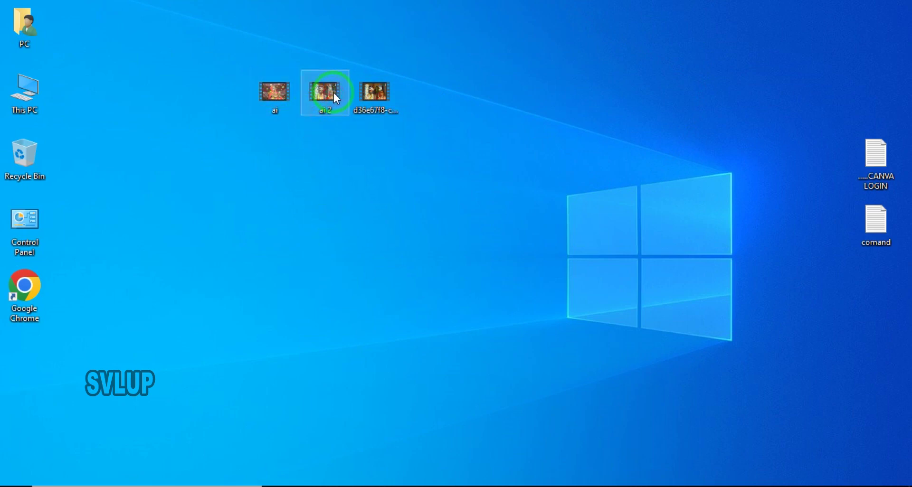
left_click(380, 93, "ctrl")
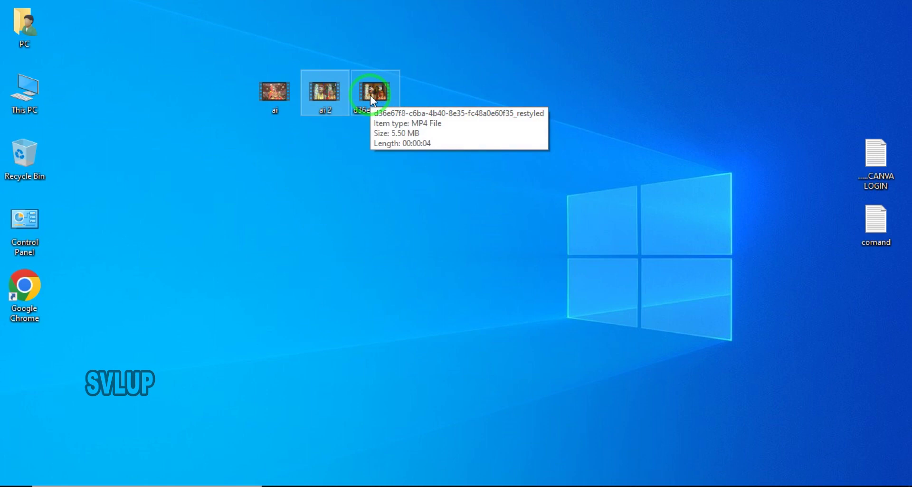
left_click(496, 71)
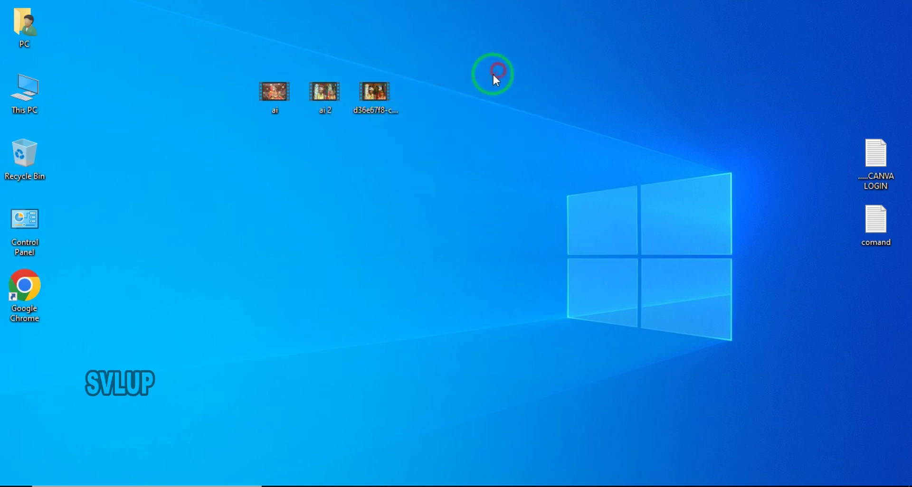
mouse_move(326, 93)
left_mouse_down()
mouse_move(480, 114)
mouse_move(446, 95)
mouse_move(338, 112)
mouse_move(337, 96)
left_mouse_up()
left_click_drag(289, 82, 326, 76)
left_click(418, 480)
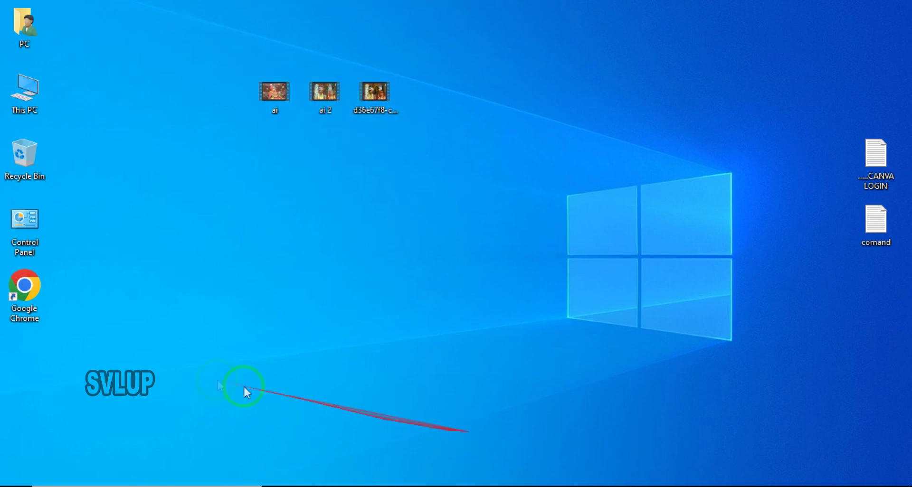
Open Google Chrome, search for "KAIBER AI" and open the kaiber.ai website from the results.
double_click(32, 286)
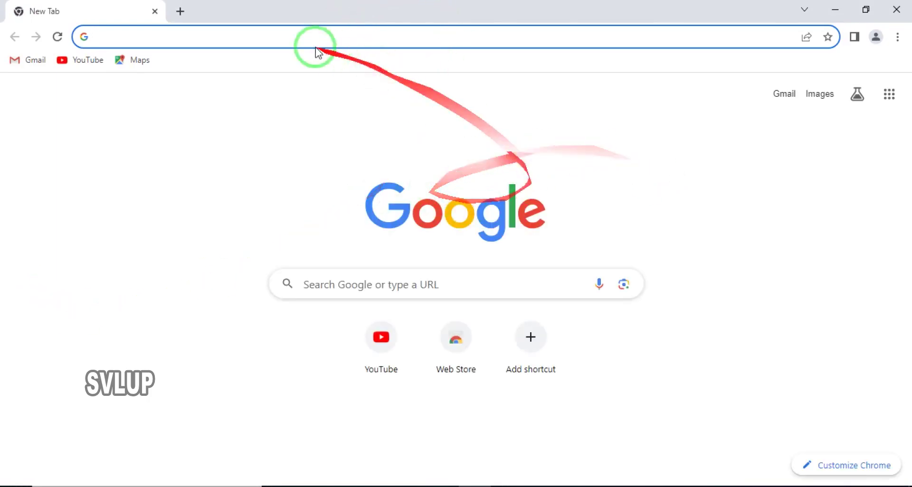
left_click(335, 284)
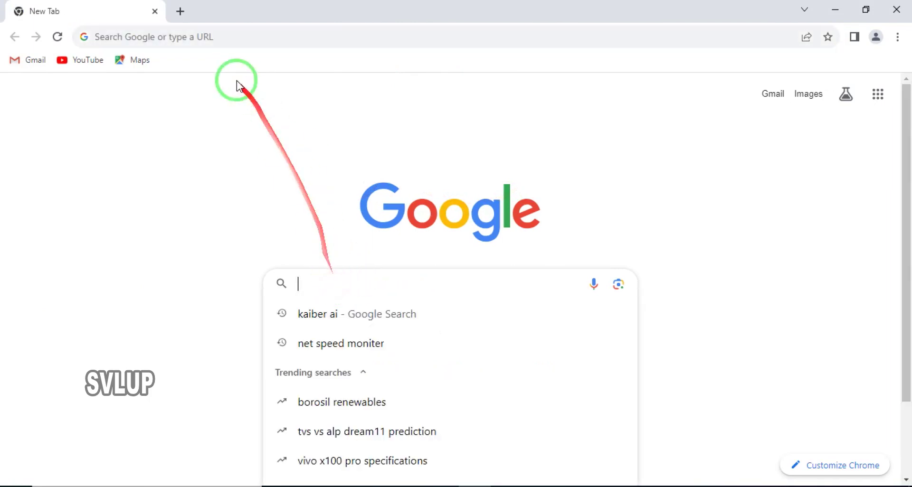
left_click(206, 35)
type("KA")
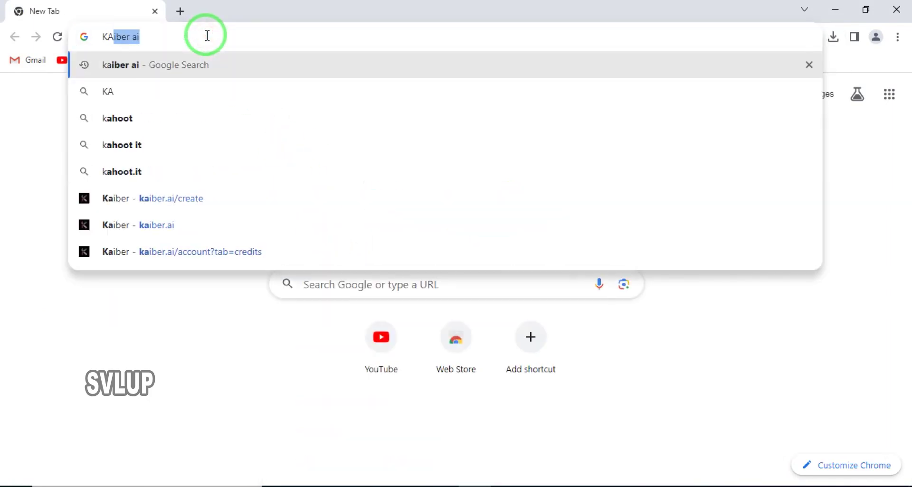
type("IBER AI")
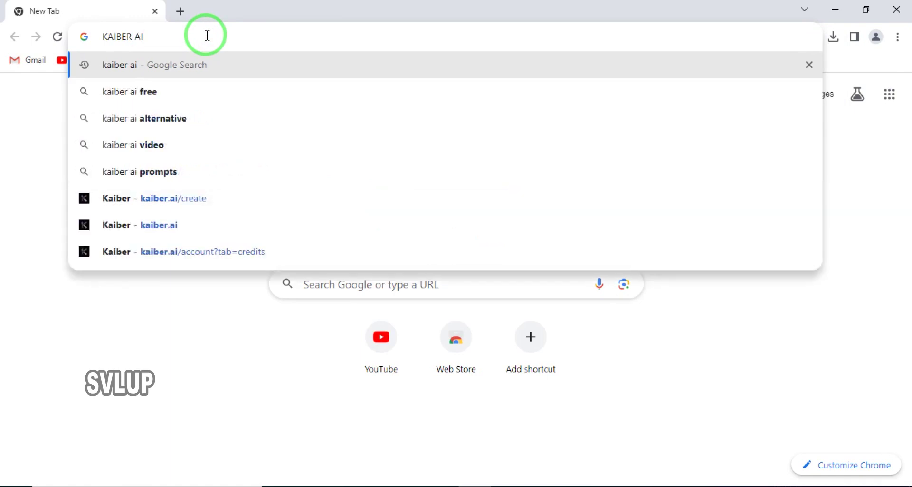
key("Return")
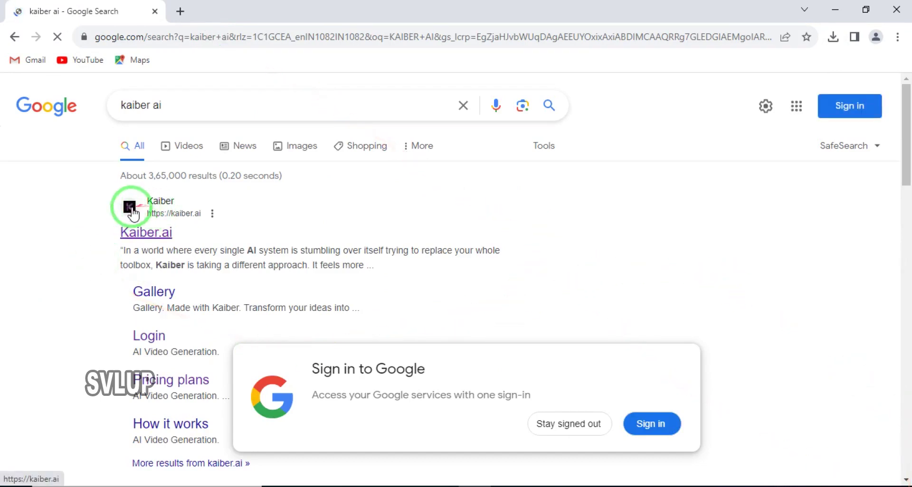
left_click(161, 204)
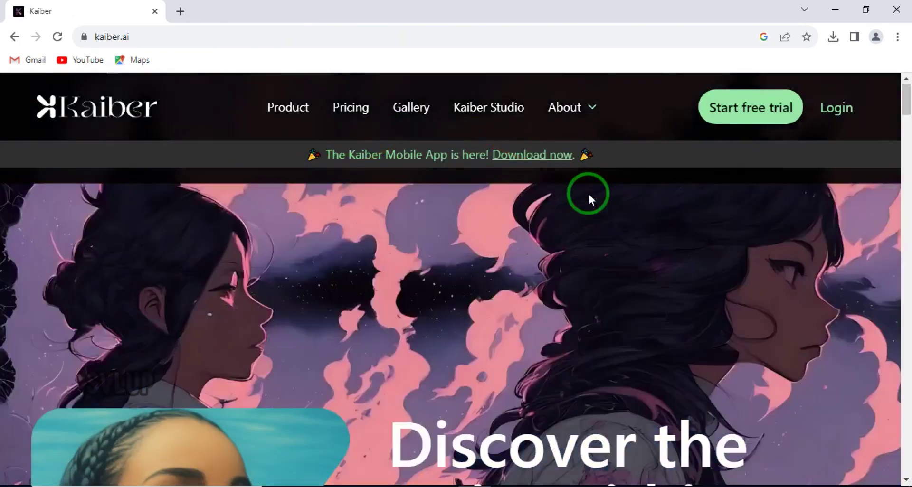
Look through the Kaiber home page and view the free trial registration form, returning to the home page.
scroll(588, 193, "down", 3)
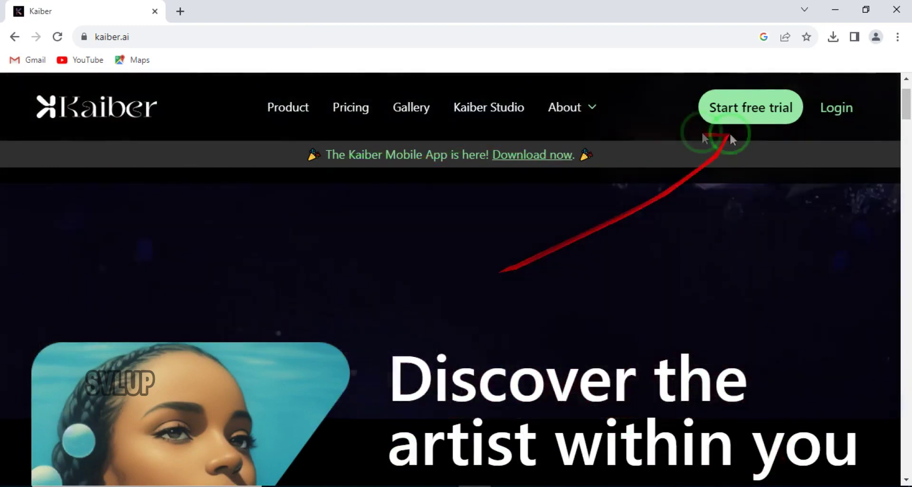
scroll(631, 214, "down", 6)
scroll(617, 262, "down", 5)
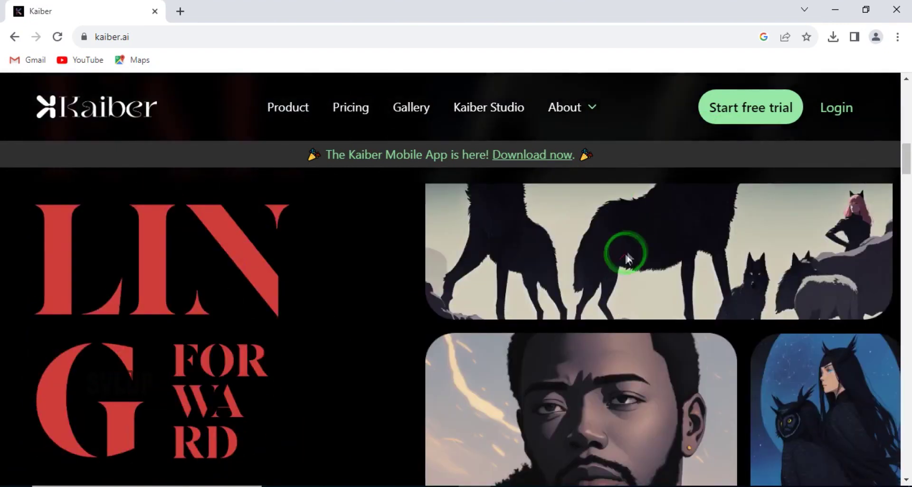
scroll(644, 245, "down", 5)
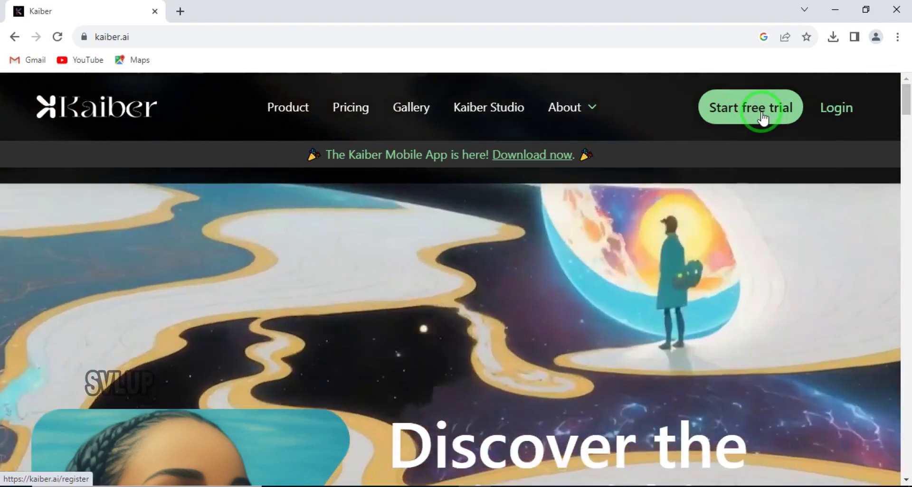
left_click(757, 112)
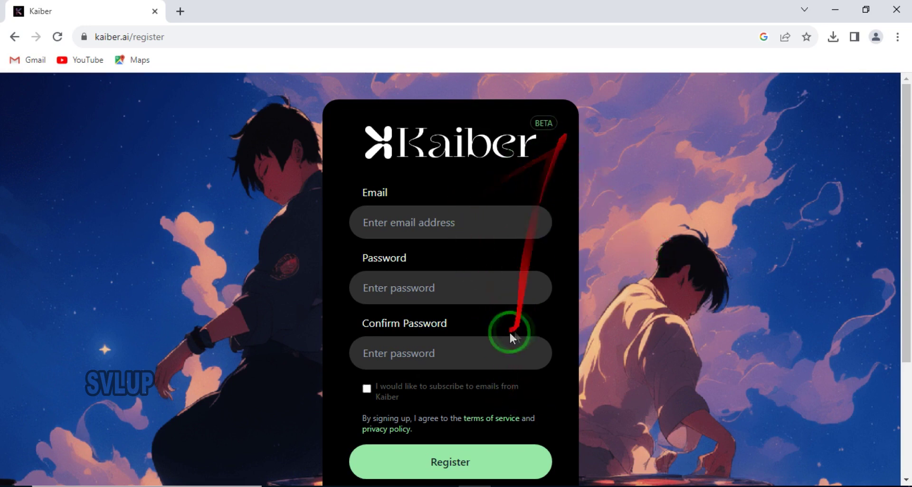
left_click(11, 37)
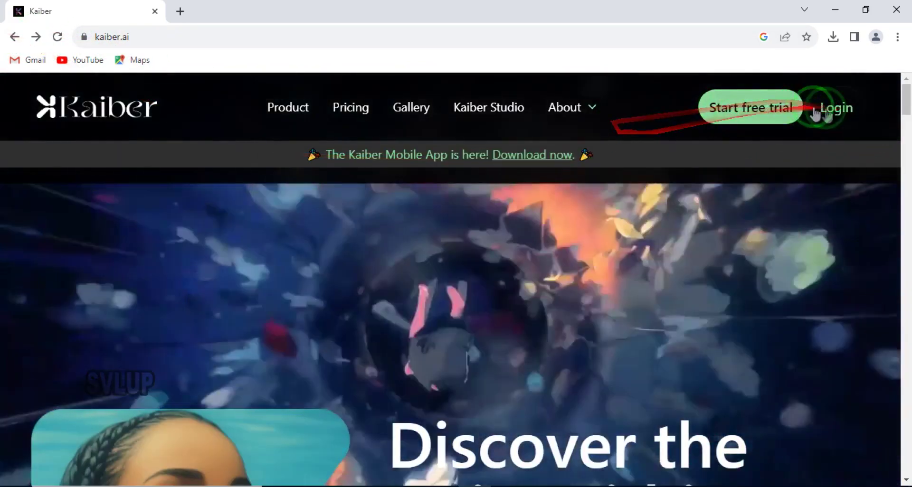
Log in to Kaiber with the account's email and password.
left_click(829, 112)
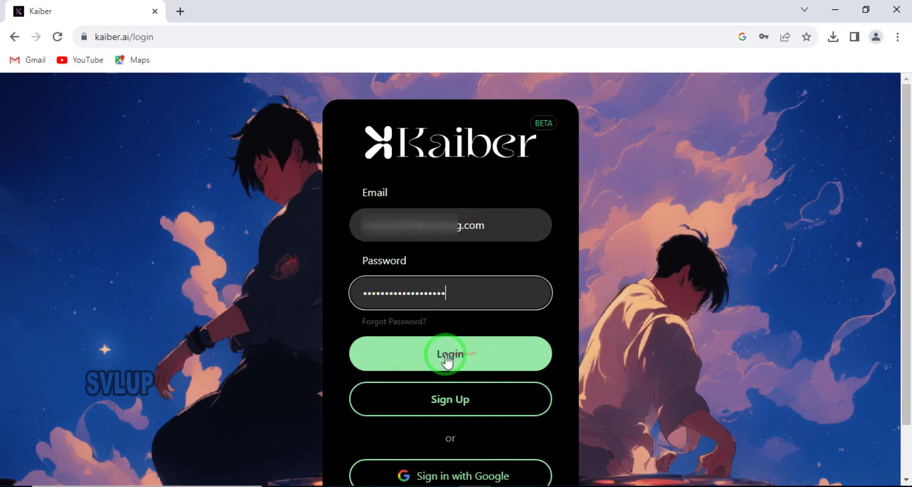
left_click(445, 356)
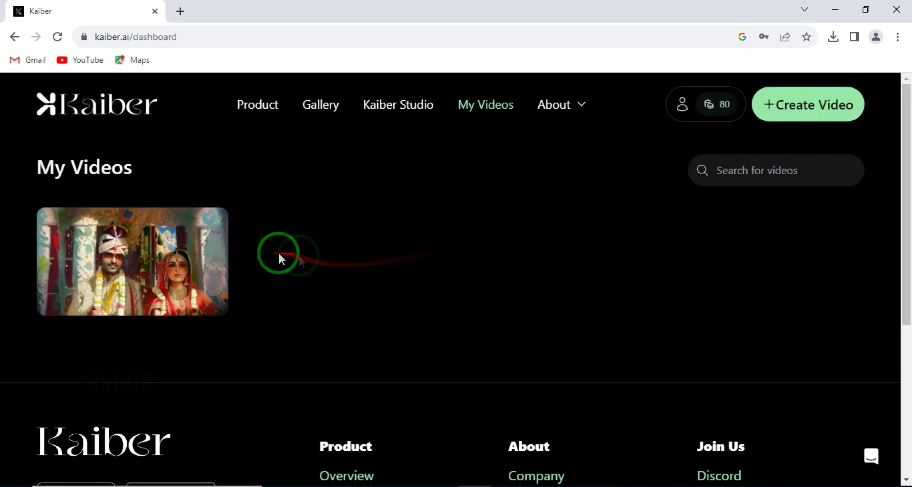
Examine the existing video under My Videos and play its downloaded restyled d36e67f8 file from the desktop.
mouse_move(88, 256)
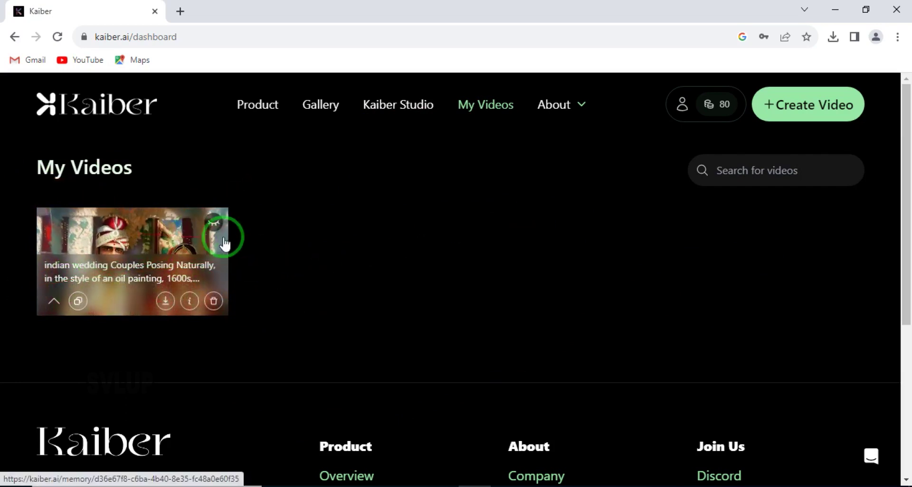
left_click(835, 9)
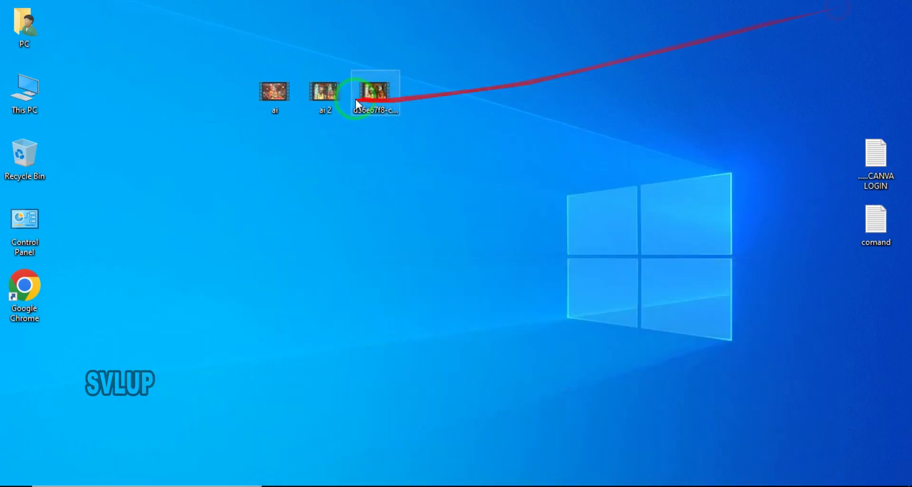
double_click(384, 98)
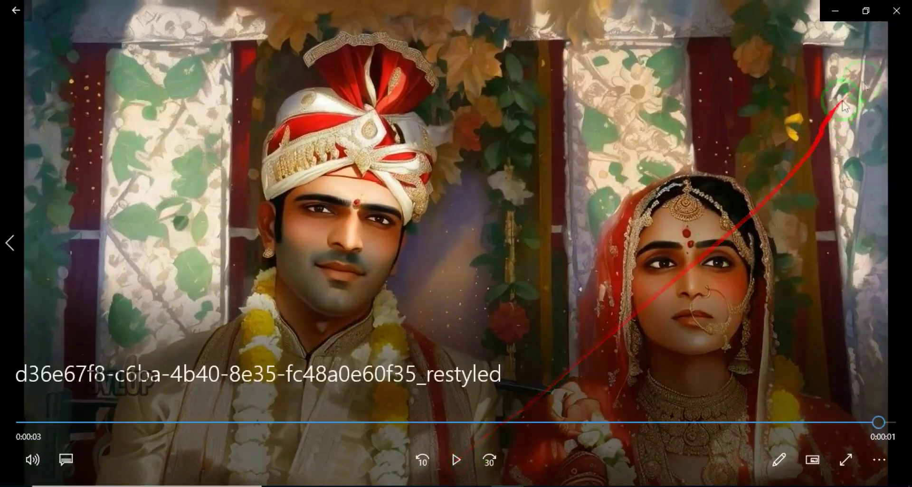
left_click(896, 11)
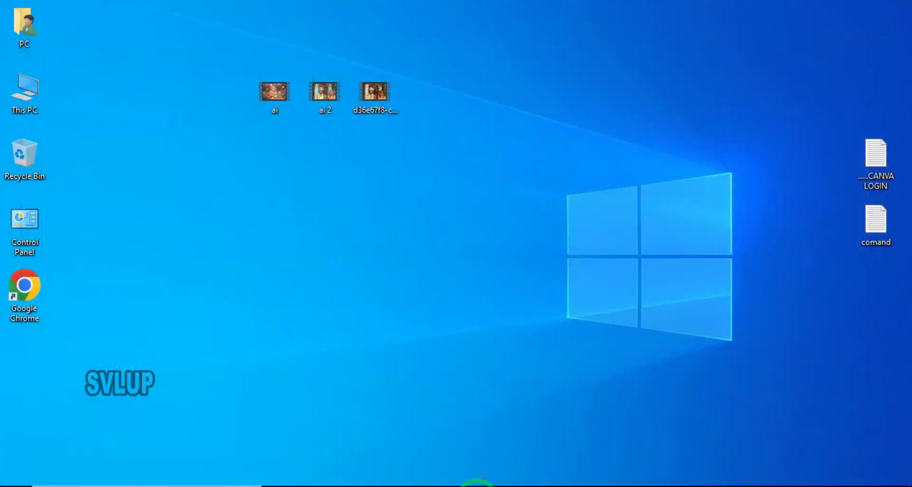
Return to Kaiber in Chrome and start creating a new video, going to the media upload options.
left_click(476, 485)
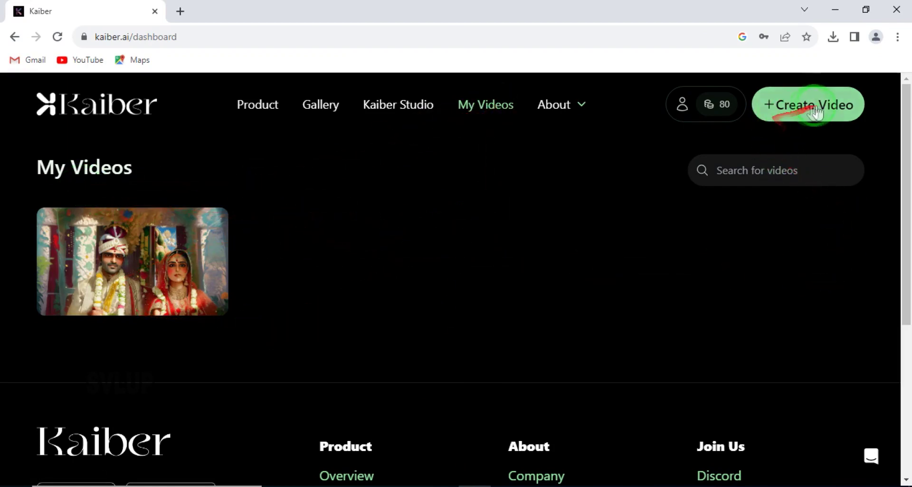
left_click(806, 109)
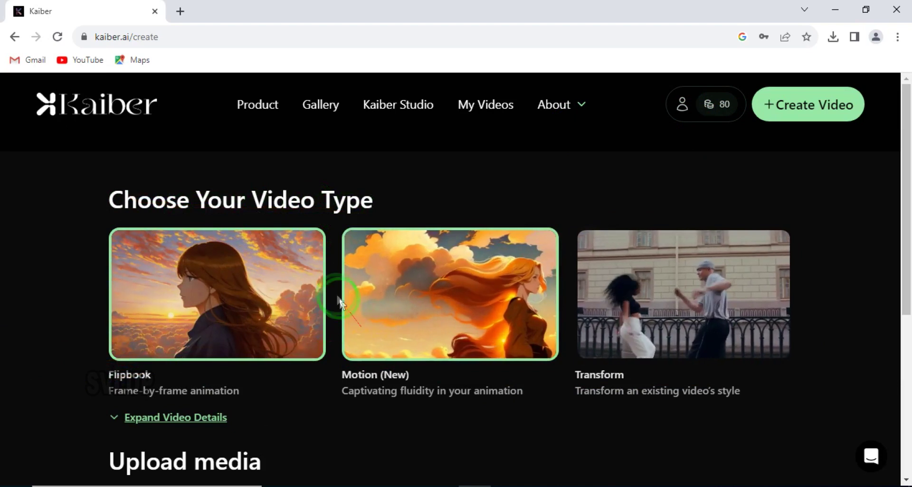
scroll(271, 280, "down", 1)
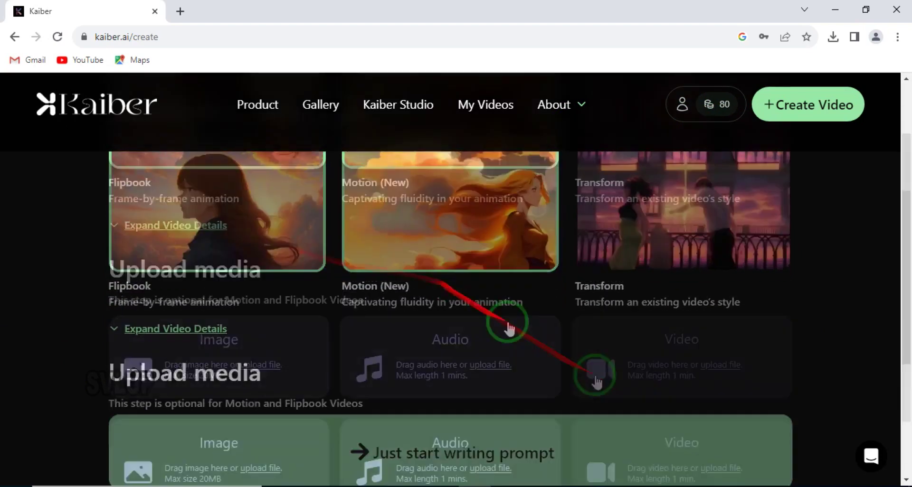
Compare the video types with their upload options and choose Transform as the video type.
scroll(594, 366, "down", 2)
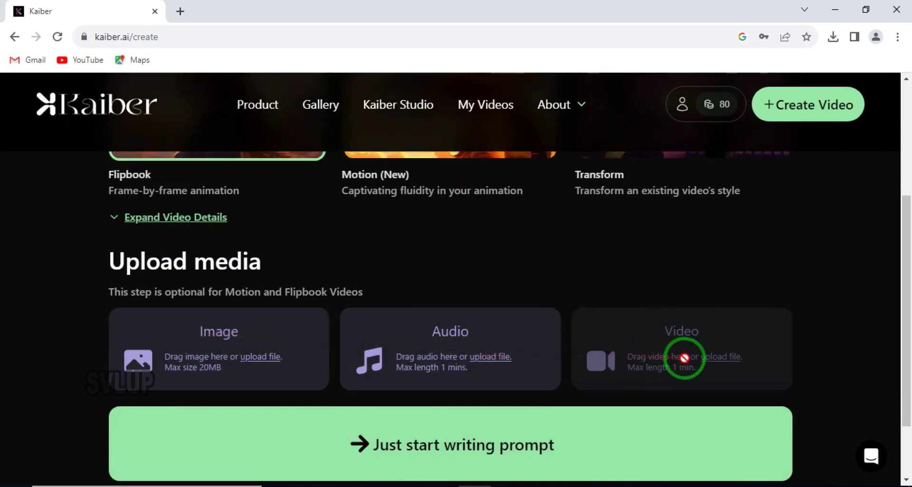
scroll(684, 358, "up", 3)
left_click(448, 242)
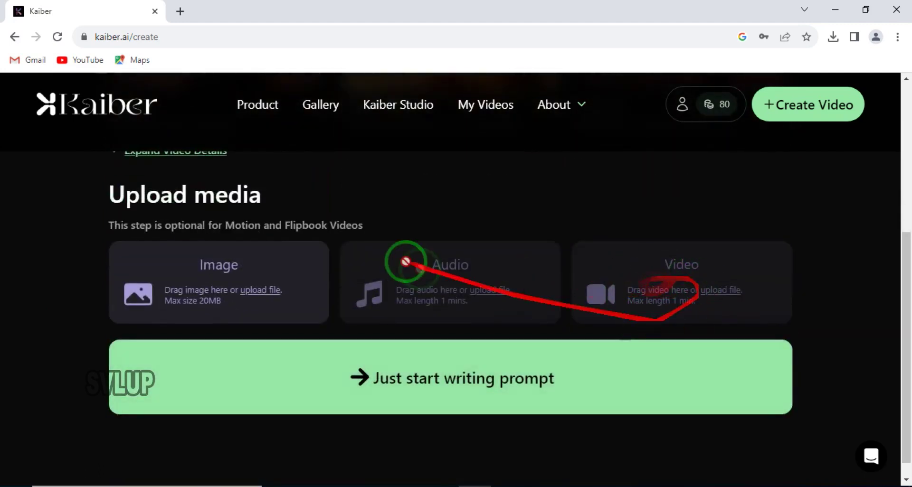
scroll(450, 266, "up", 5)
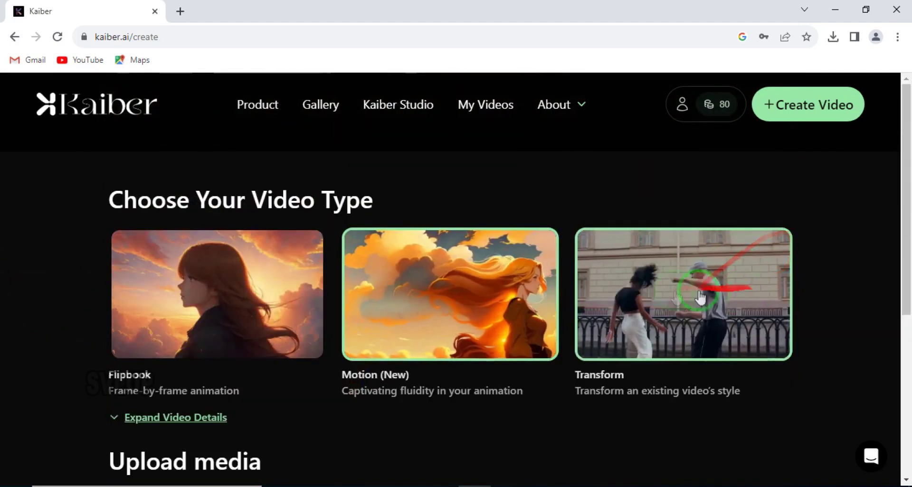
left_click(612, 382)
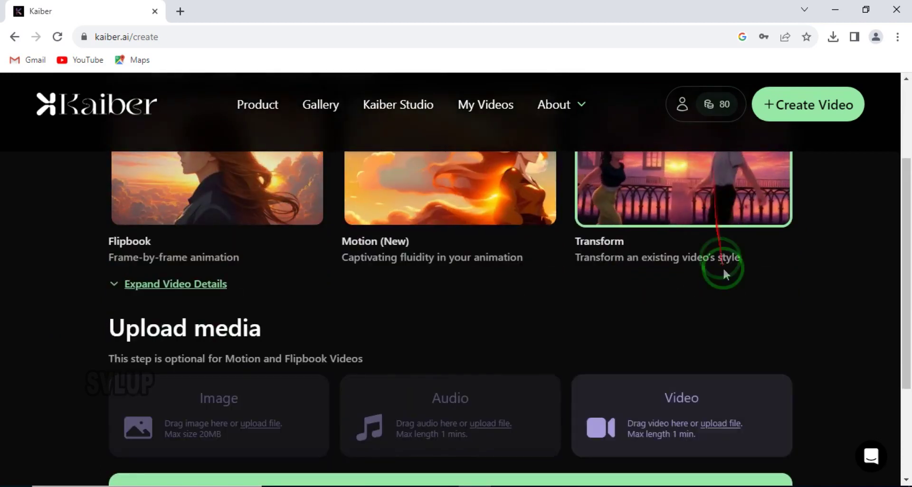
scroll(722, 265, "up", 1)
scroll(714, 283, "down", 1)
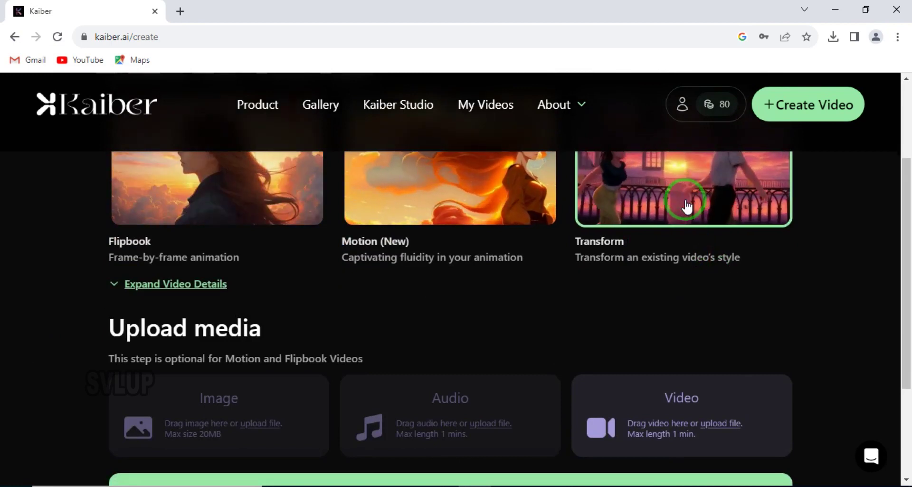
Upload the ai clip from the Desktop as the source video and go on to editing the prompt.
left_click(683, 402)
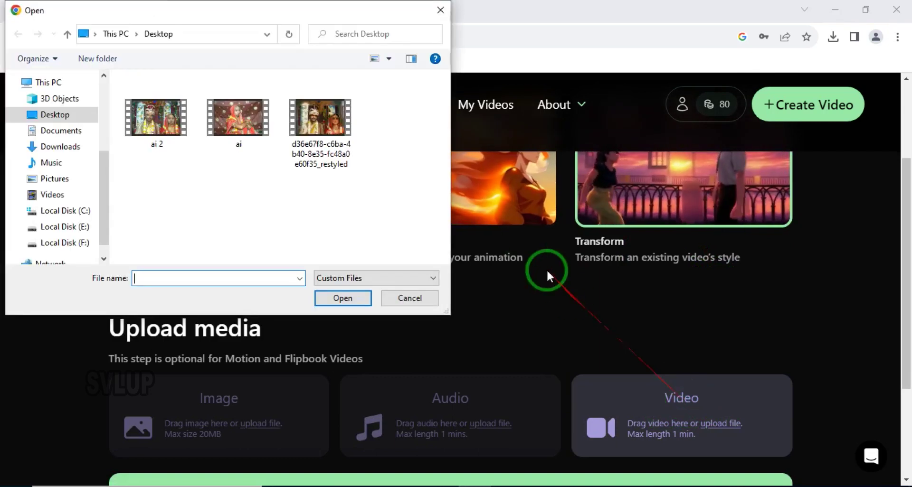
left_click_drag(306, 12, 472, 38)
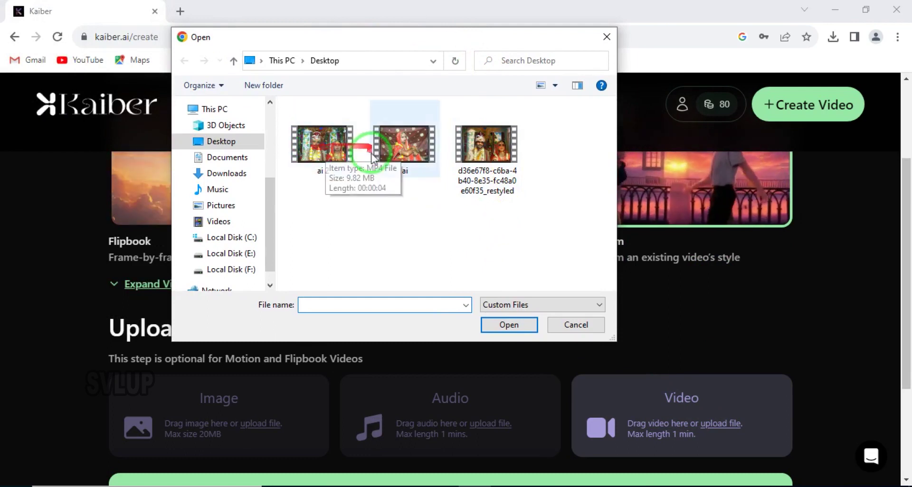
left_click(407, 146)
left_click(508, 325)
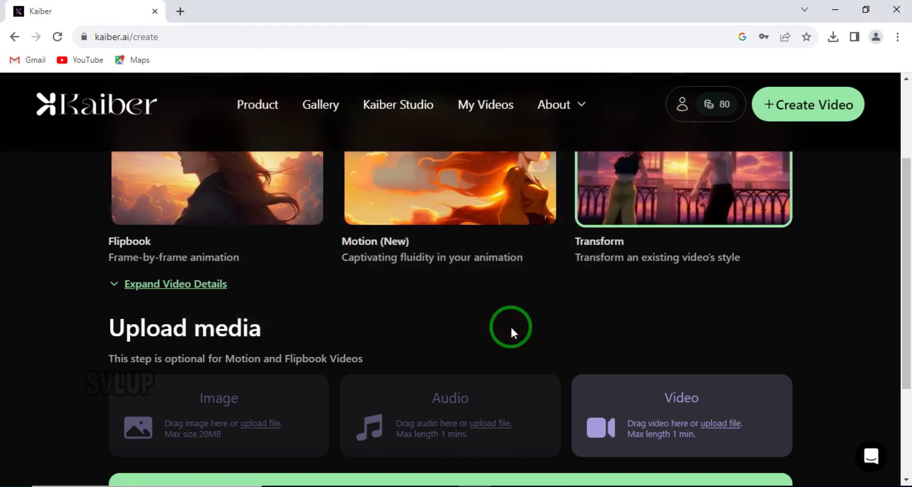
scroll(706, 294, "down", 3)
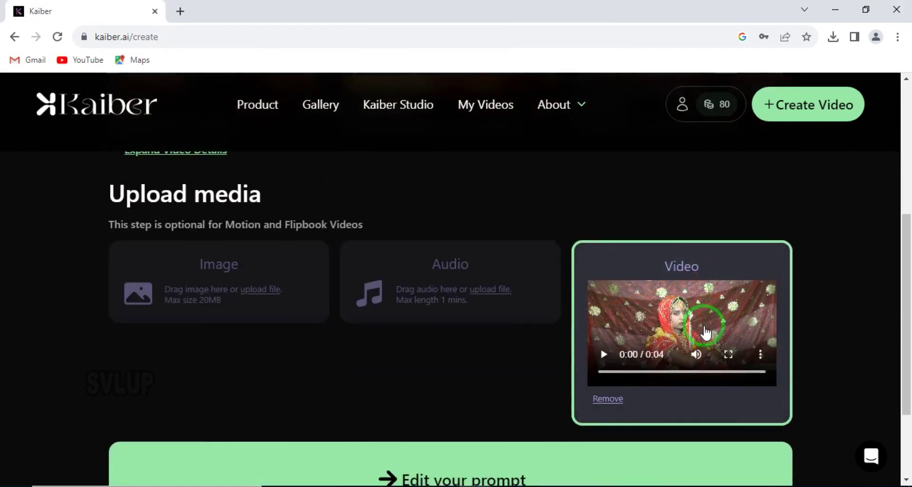
scroll(641, 369, "down", 3)
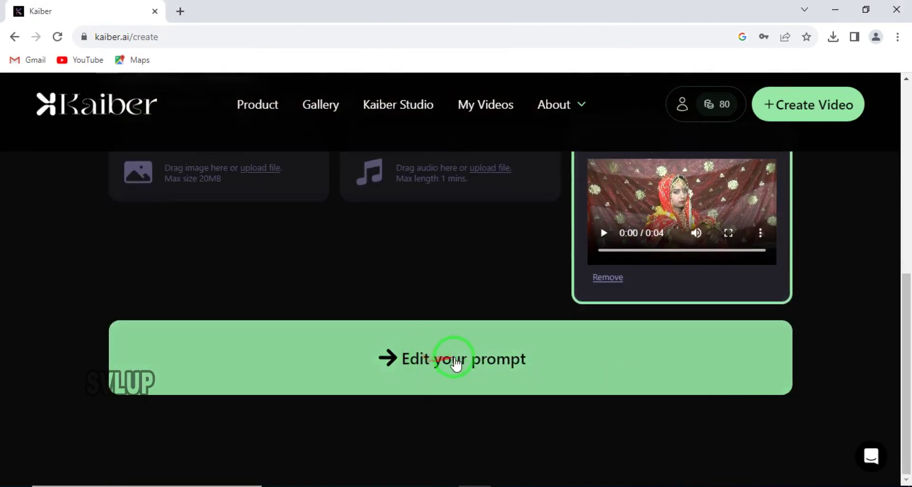
left_click(484, 368)
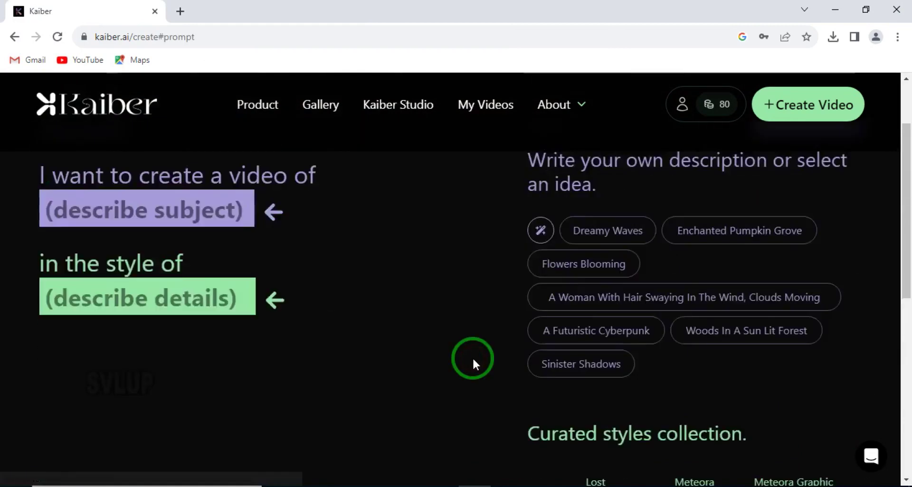
Look over the prompt page's subject and style fields, suggested ideas, curated styles and uploaded video preview.
scroll(455, 307, "down", 4)
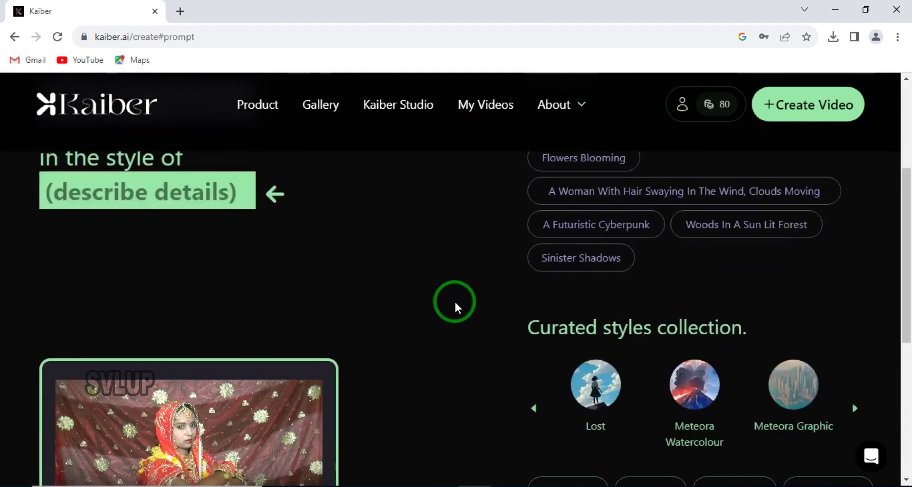
scroll(455, 307, "up", 4)
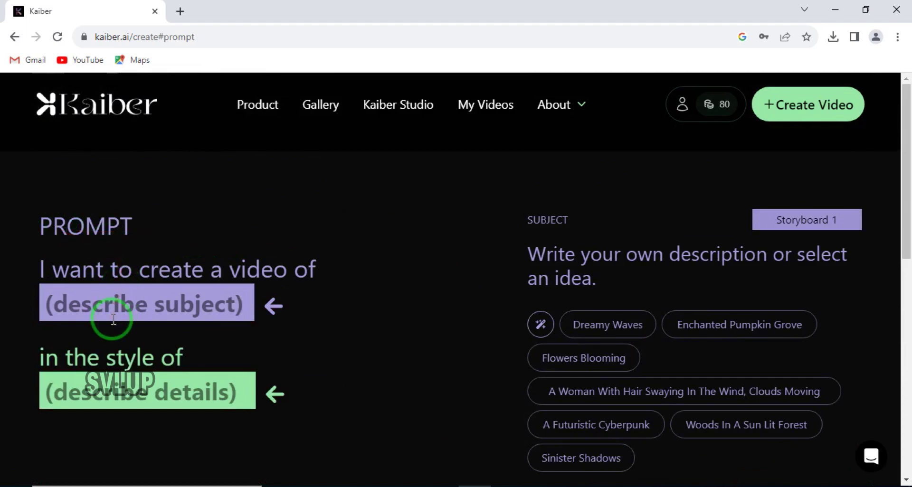
scroll(220, 306, "down", 5)
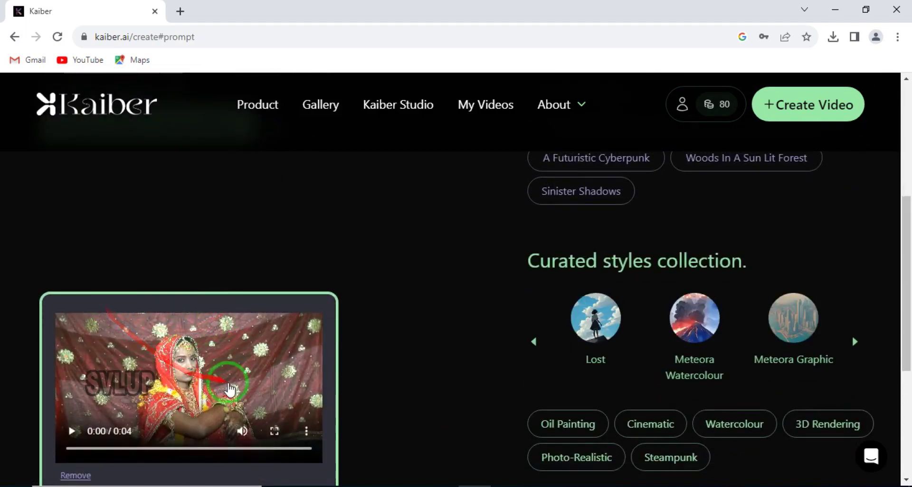
scroll(230, 389, "down", 3)
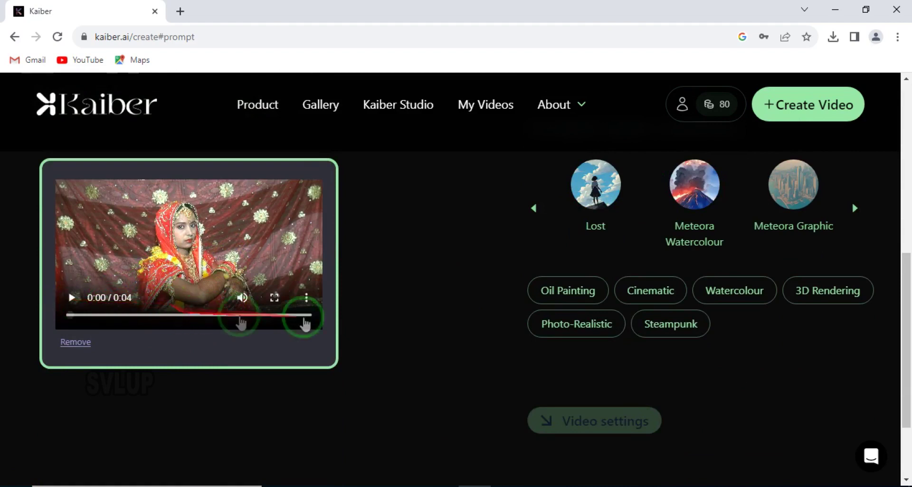
scroll(519, 334, "up", 1)
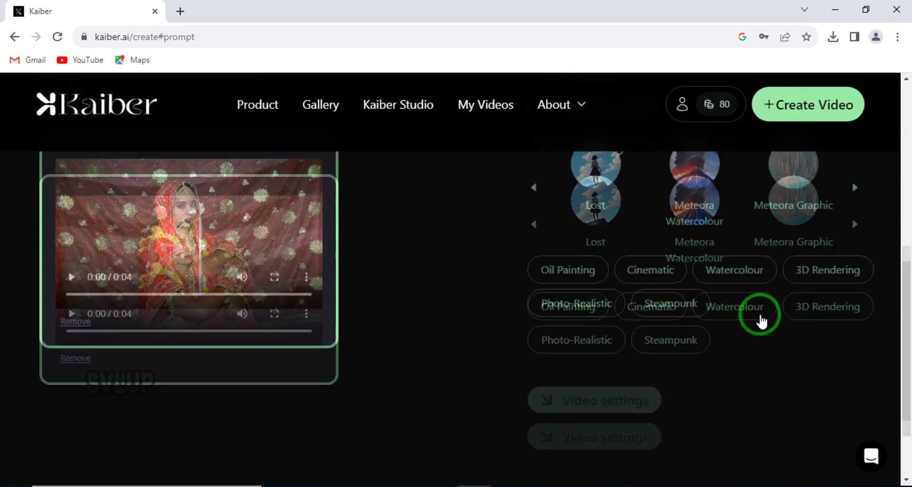
scroll(759, 320, "down", 3)
scroll(617, 276, "up", 9)
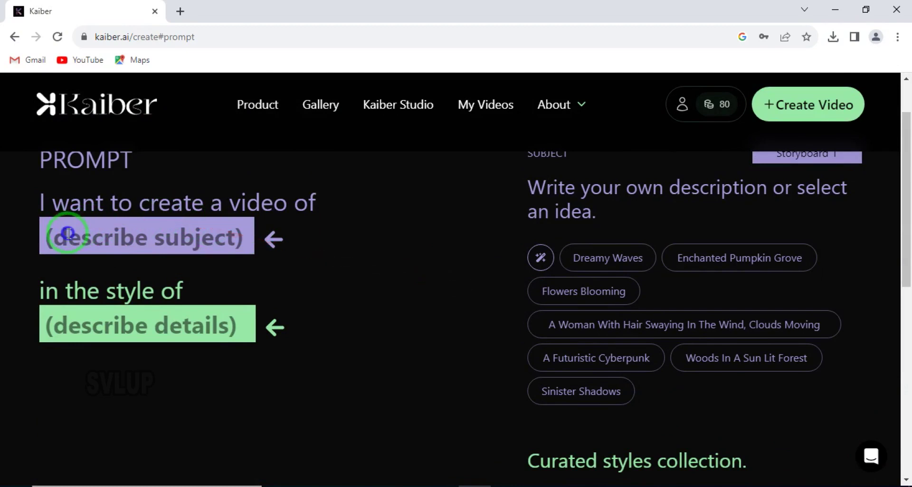
Paste "indian wedding Couples Posing Naturally" as the prompt's subject description.
right_click(68, 232)
left_click(106, 326)
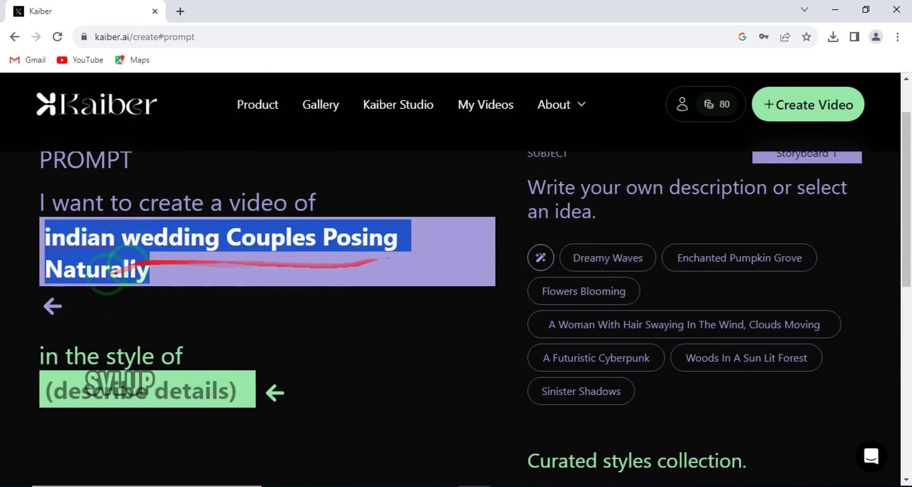
left_click(202, 268)
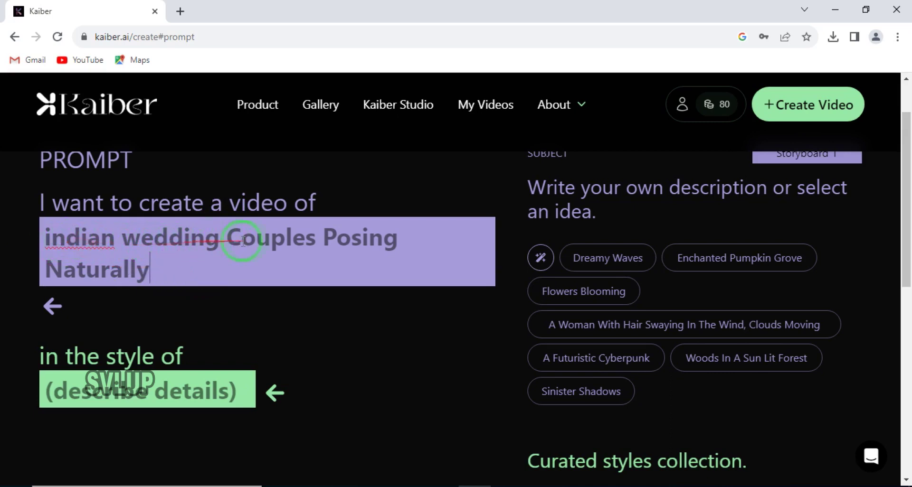
Fill the prompt's style description with the Oil Painting preset.
scroll(258, 264, "down", 3)
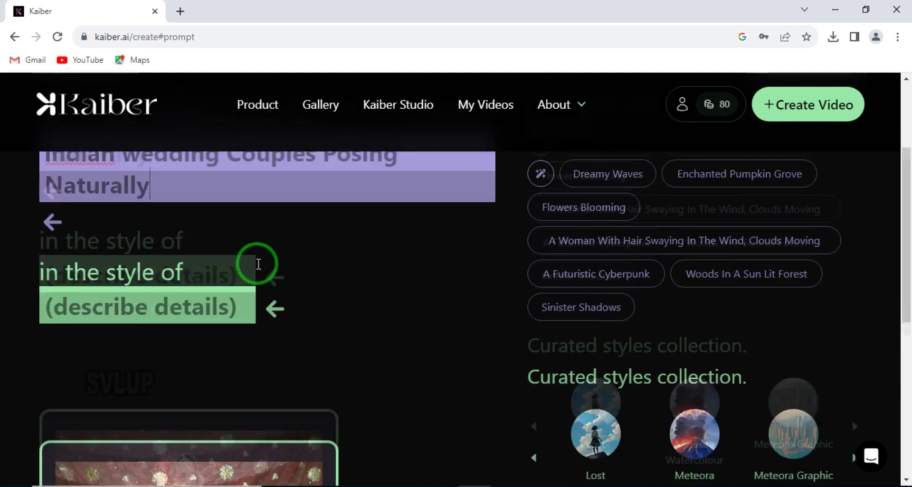
left_click(59, 264)
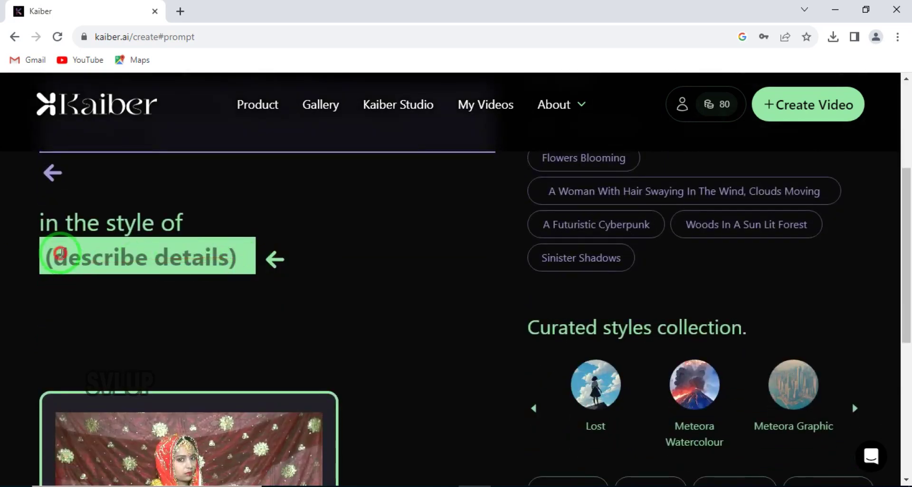
scroll(207, 260, "down", 3)
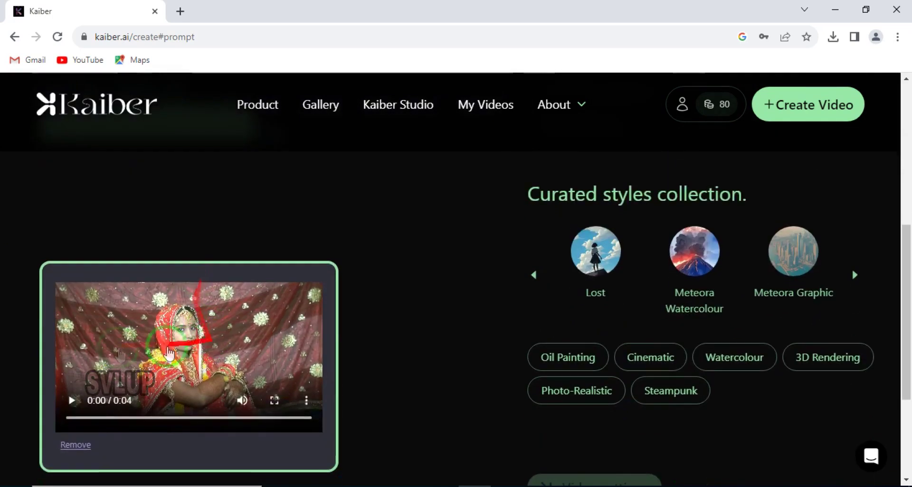
left_click(369, 203)
scroll(368, 203, "up", 3)
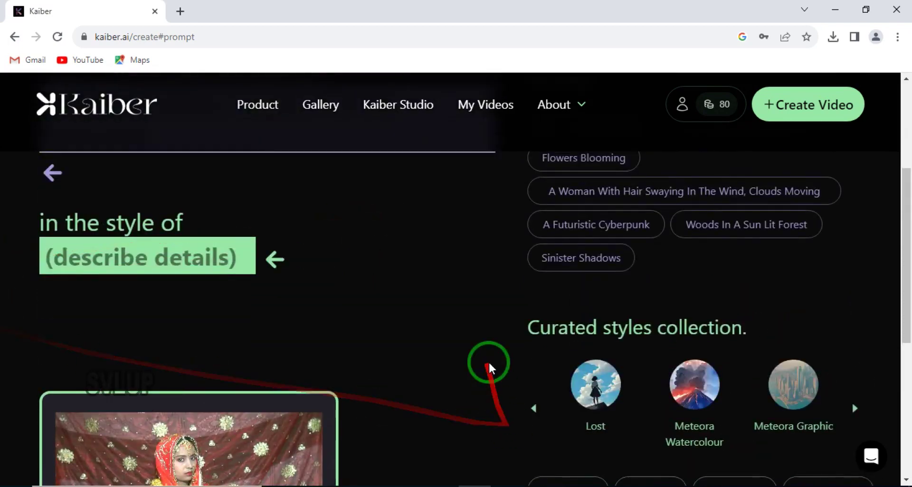
scroll(228, 264, "down", 2)
left_click(188, 199)
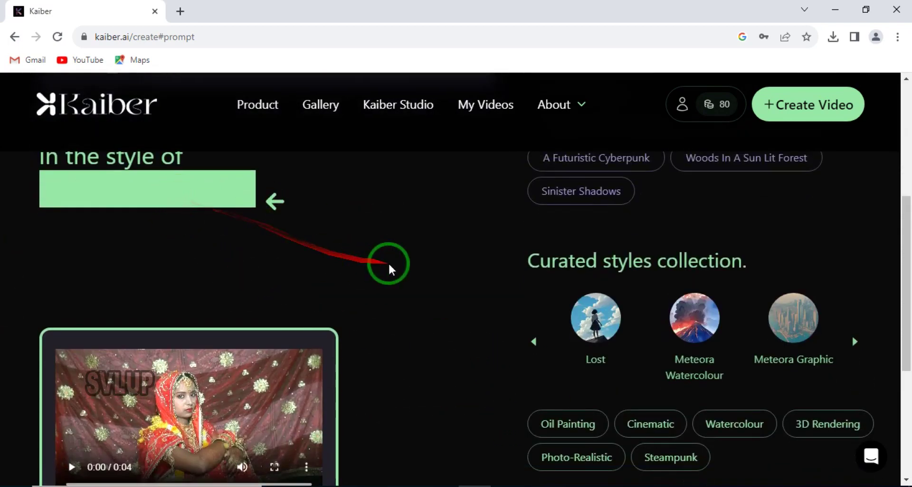
scroll(391, 266, "up", 2)
scroll(596, 221, "up", 2)
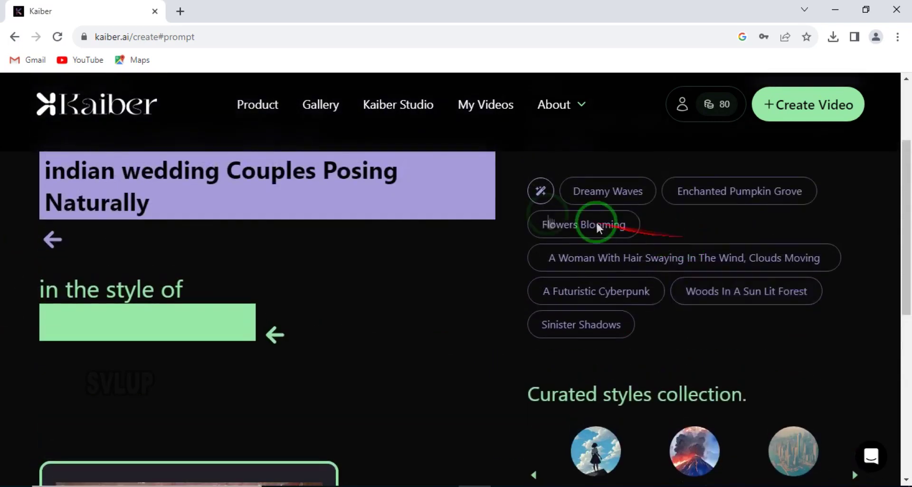
scroll(651, 230, "down", 5)
left_click(596, 284)
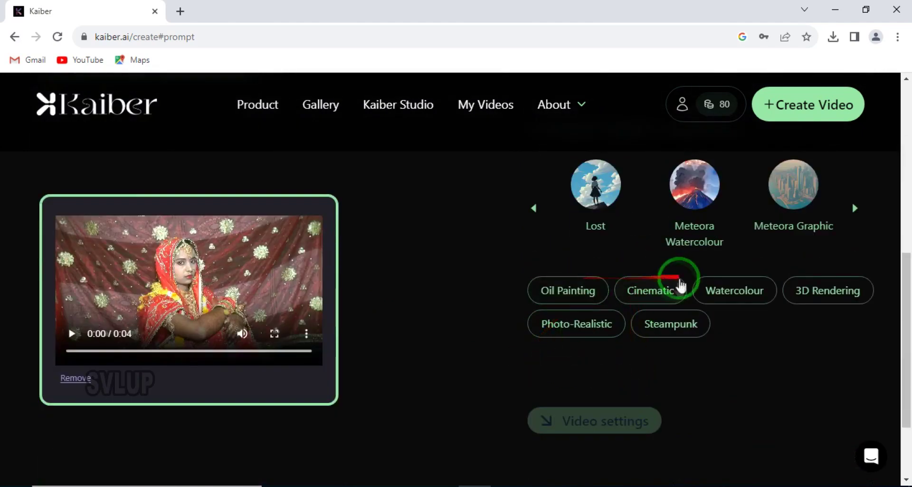
left_click(636, 294)
left_click(573, 295)
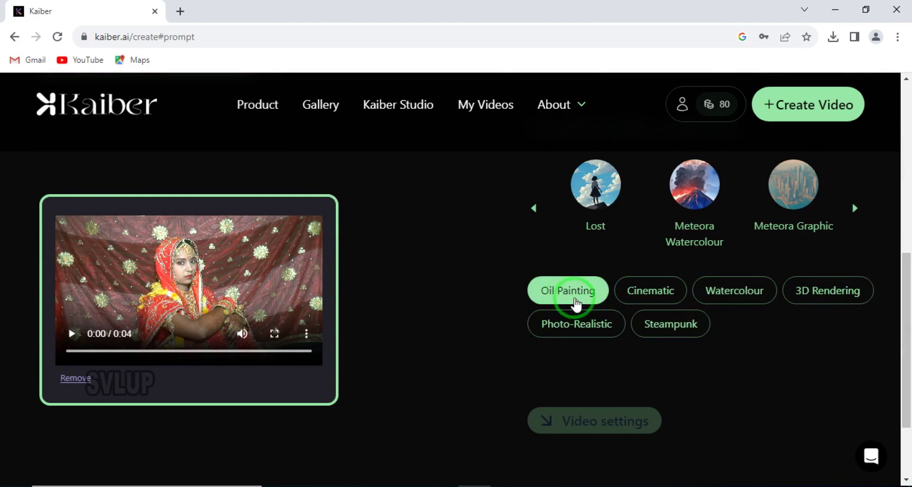
Review the oil painting style description and copy the whole subject text "indian wedding Couples Posing Naturally".
scroll(466, 248, "up", 6)
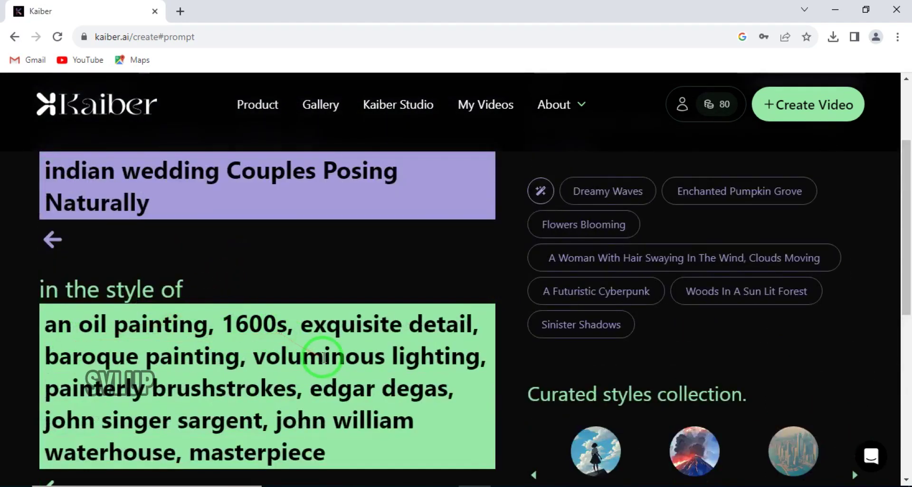
scroll(323, 357, "down", 3)
scroll(504, 376, "down", 3)
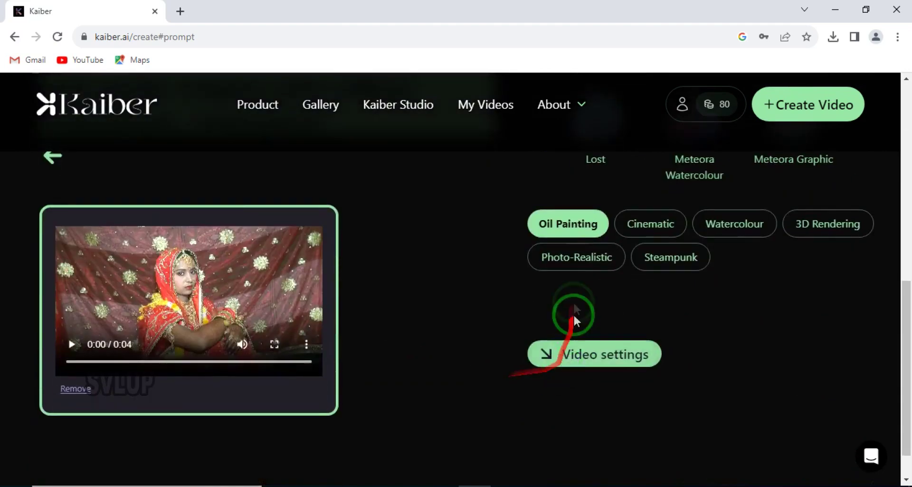
scroll(469, 247, "up", 5)
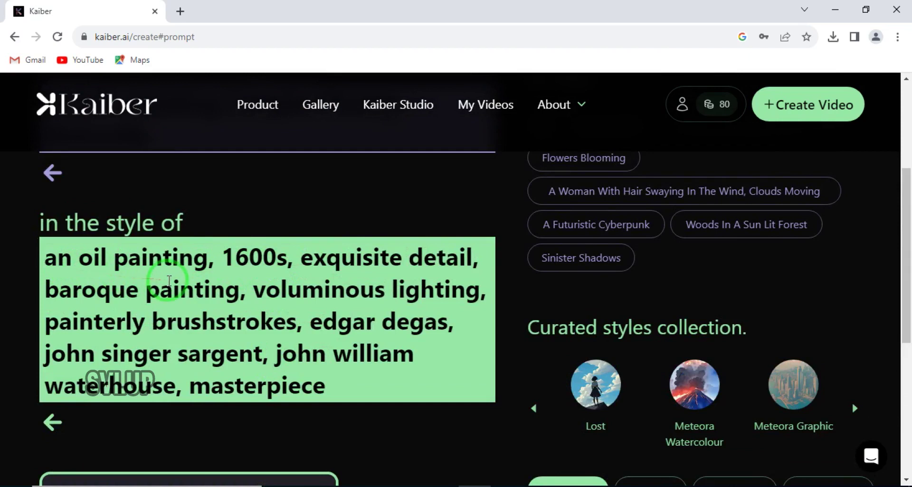
scroll(214, 285, "down", 1)
scroll(230, 280, "up", 5)
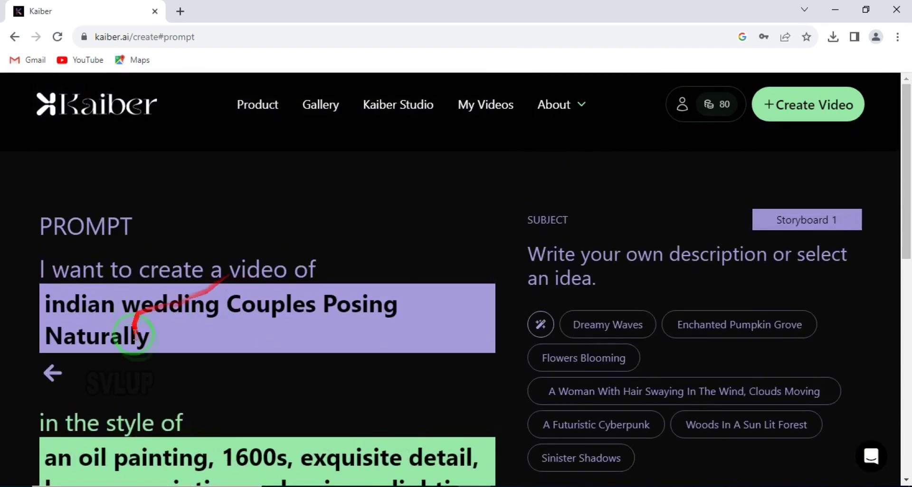
left_click_drag(147, 340, 58, 311)
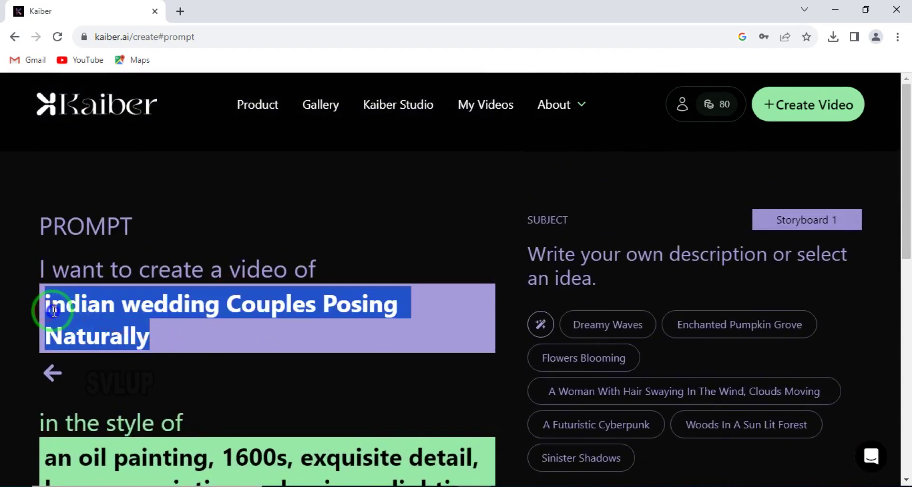
right_click(54, 311)
left_click(96, 147)
Paste the copied subject text at the end of the style description, right after "masterpiece".
scroll(223, 257, "down", 10)
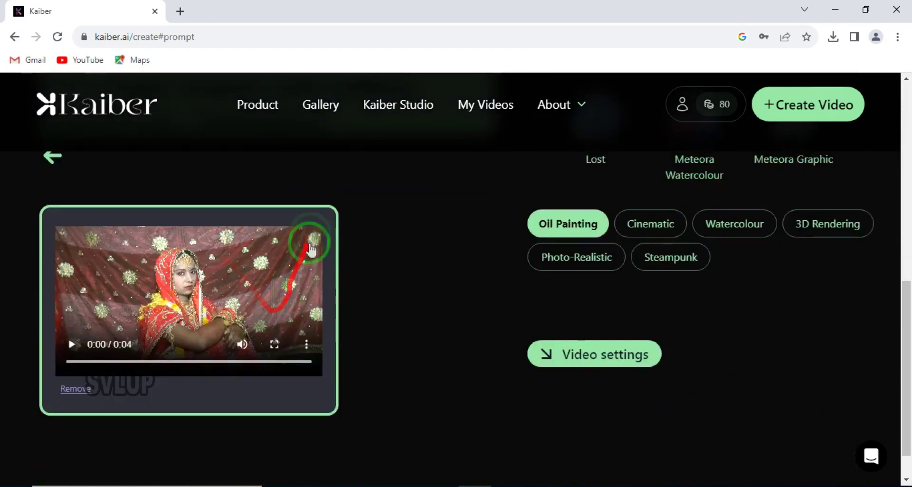
scroll(332, 285, "up", 4)
right_click(347, 323)
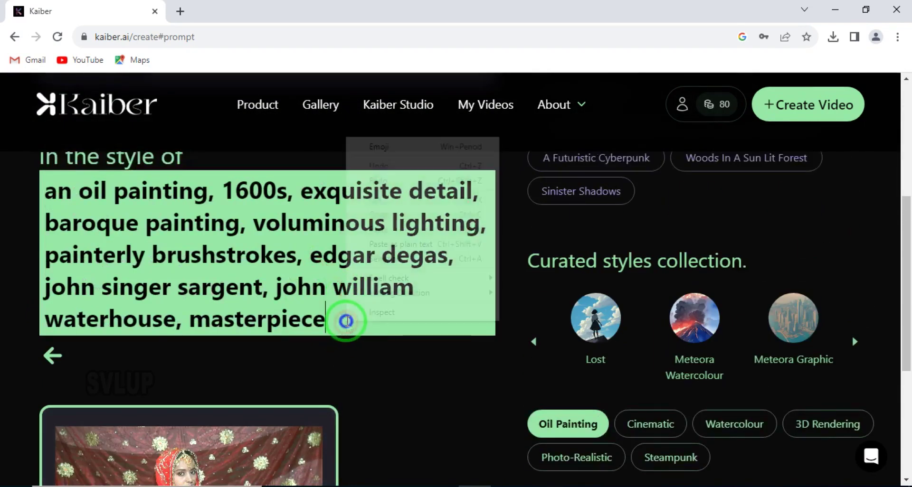
left_click(377, 234)
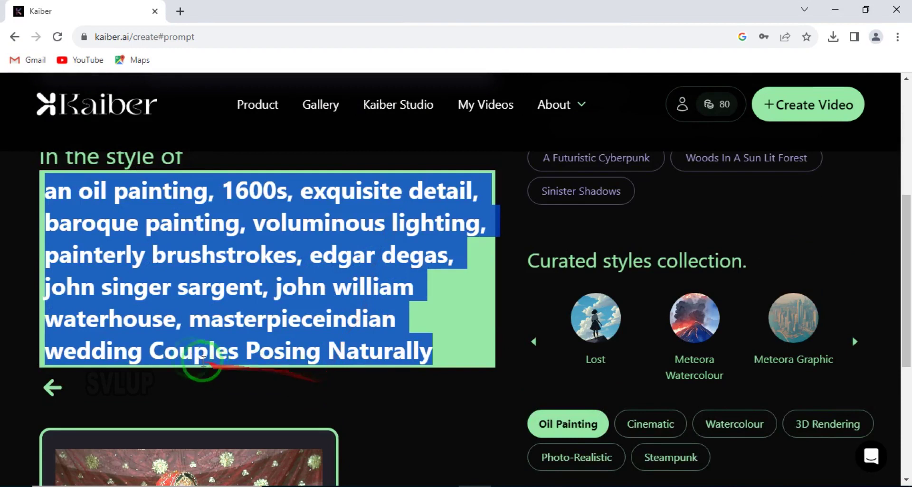
Insert a space between "masterpiece" and "indian" in the style description.
left_click(301, 321)
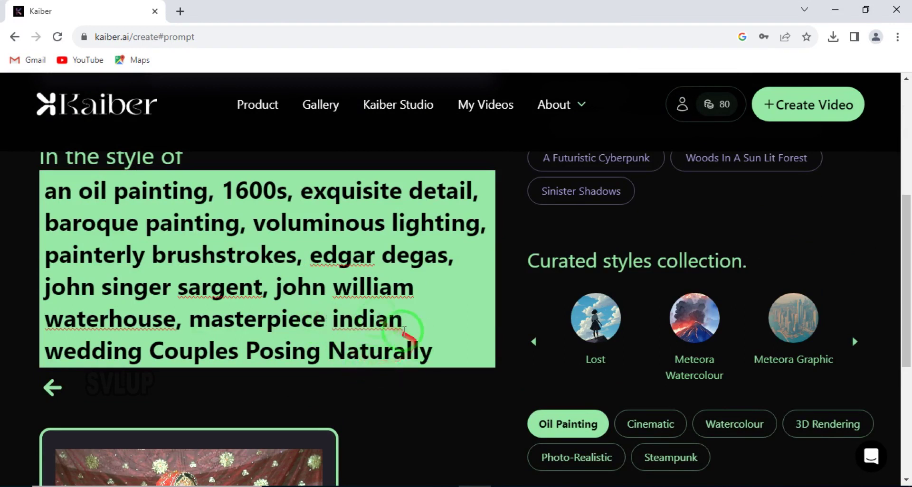
scroll(370, 309, "up", 4)
scroll(322, 266, "down", 4)
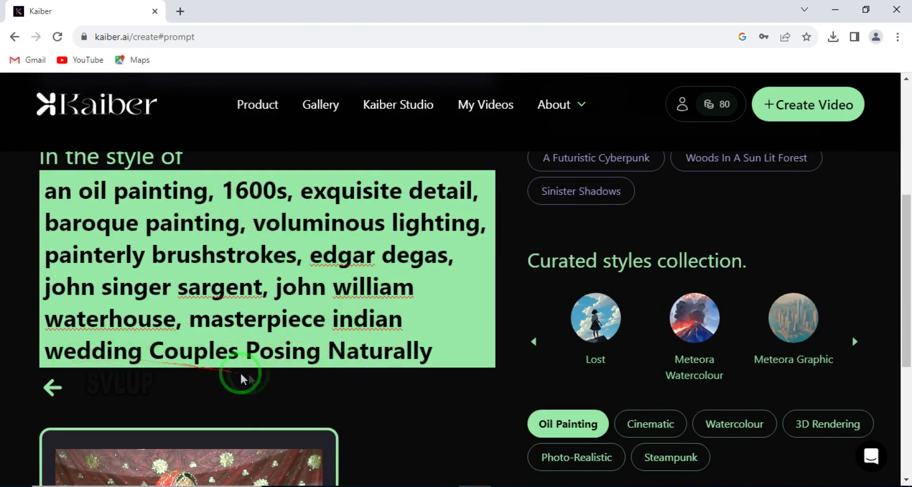
Review the prompt's subject text and full style description along with the uploaded clip.
scroll(361, 271, "up", 5)
scroll(331, 268, "down", 4)
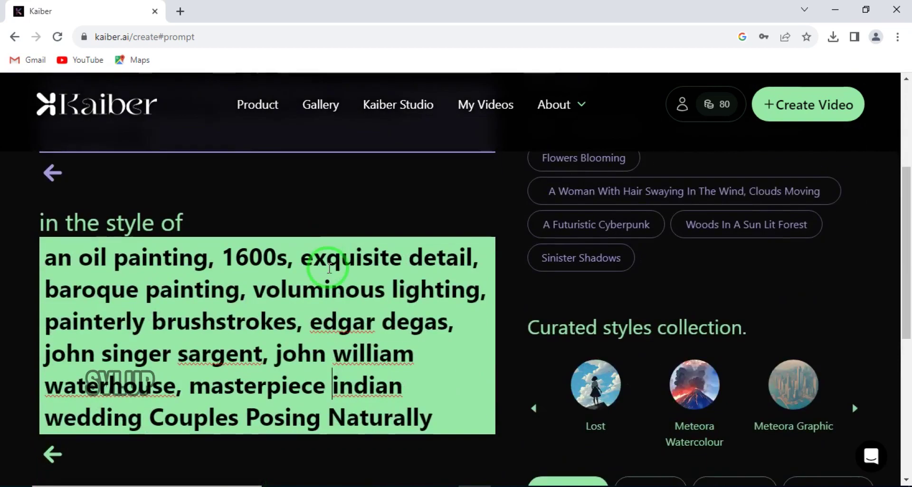
scroll(327, 267, "up", 3)
scroll(326, 265, "down", 2)
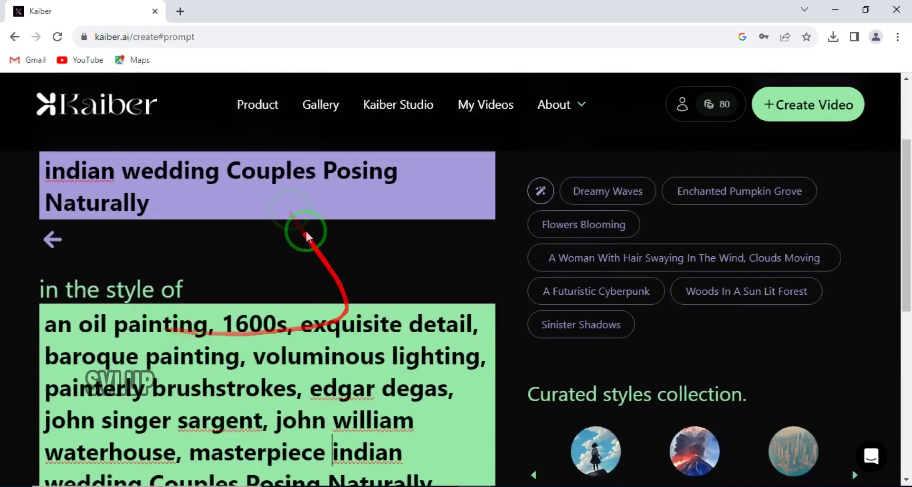
scroll(403, 246, "down", 1)
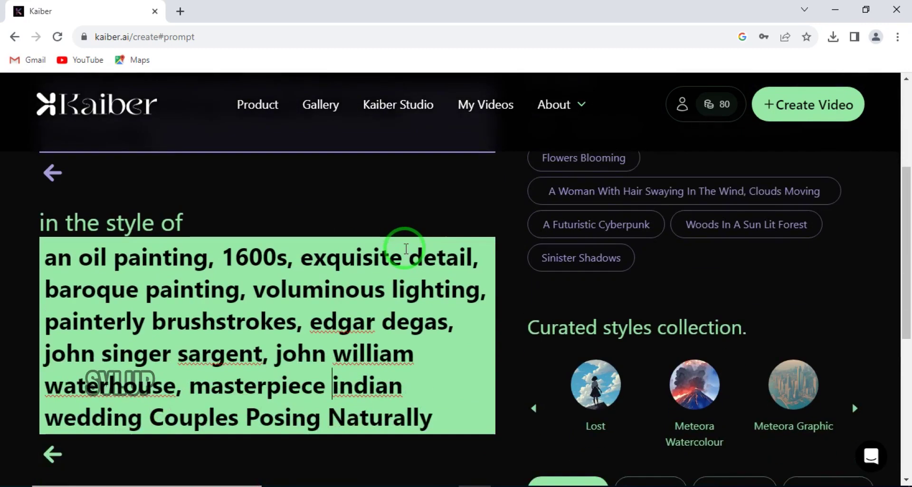
scroll(404, 247, "down", 3)
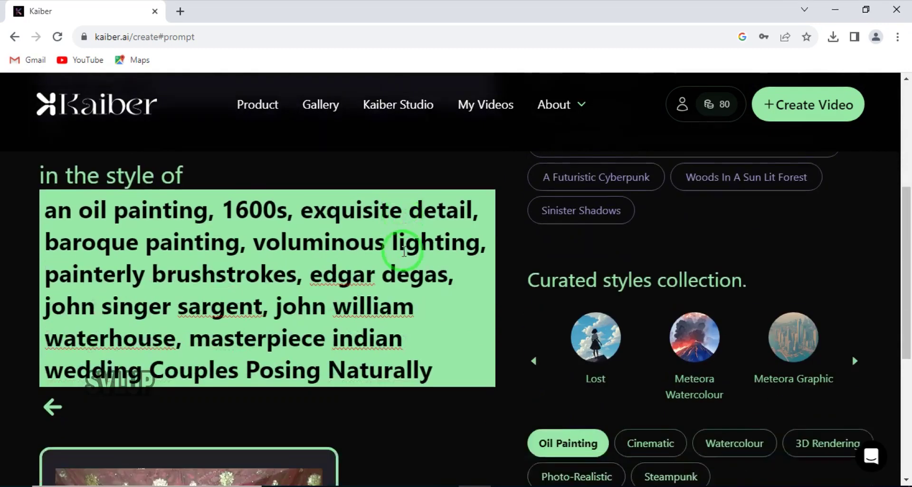
scroll(403, 250, "down", 2)
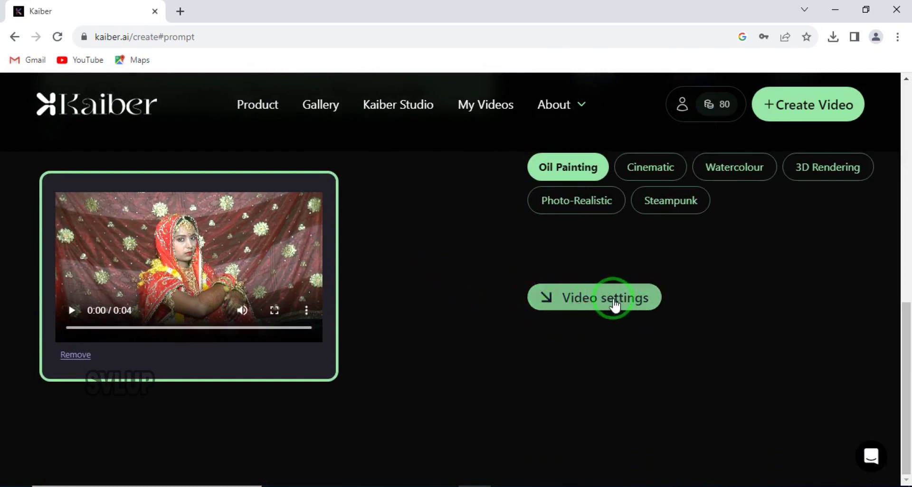
scroll(420, 280, "up", 7)
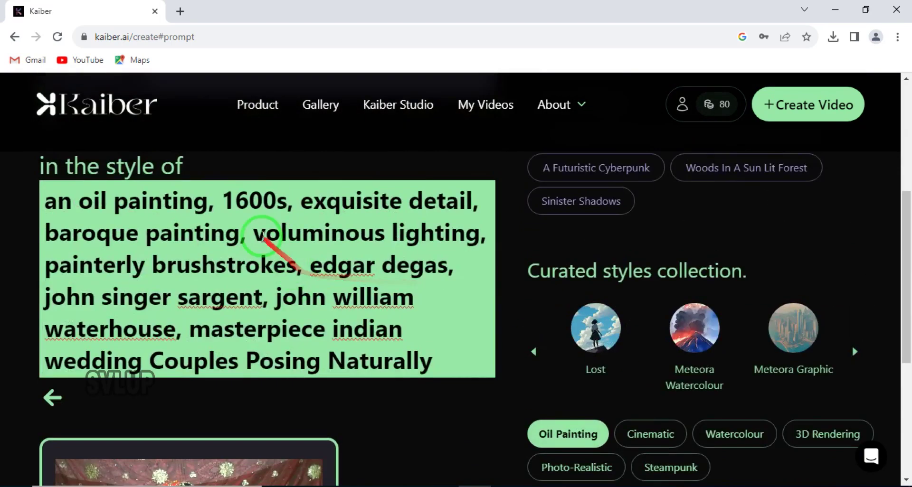
scroll(397, 409, "down", 8)
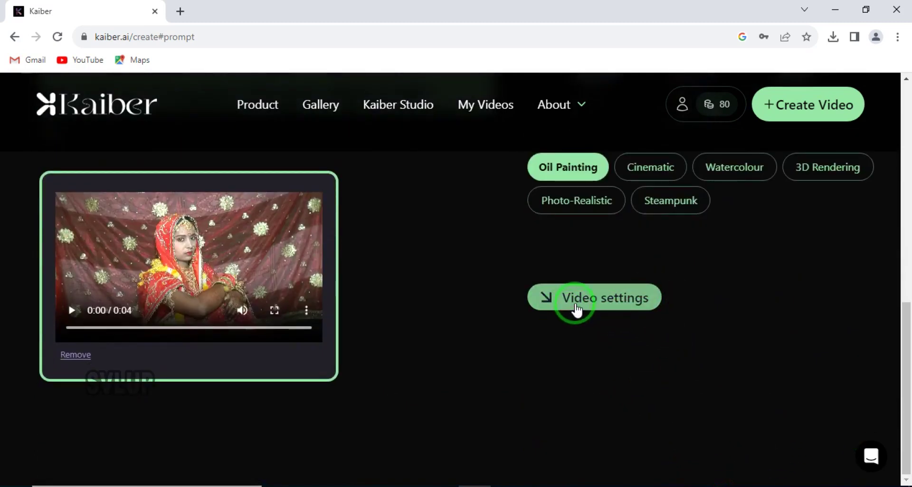
Open the video settings for the prompt and set the Transform value to 4.
left_click(576, 309)
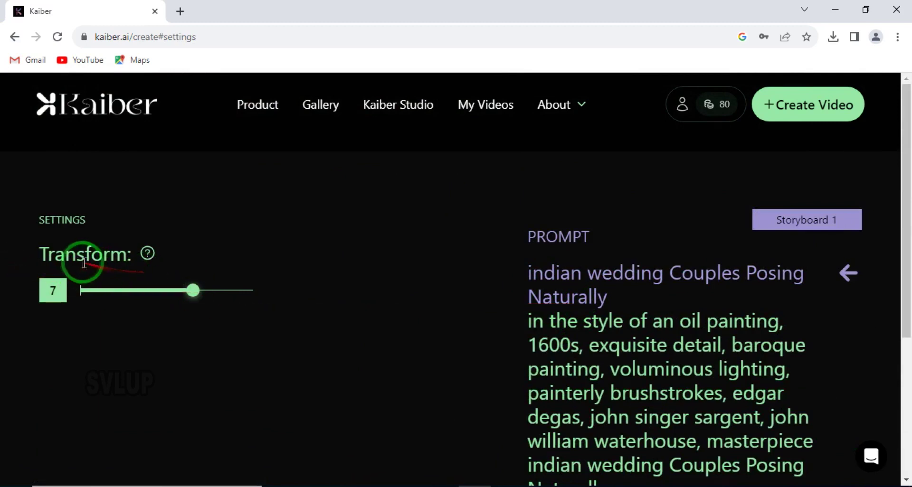
left_click_drag(190, 296, 138, 337)
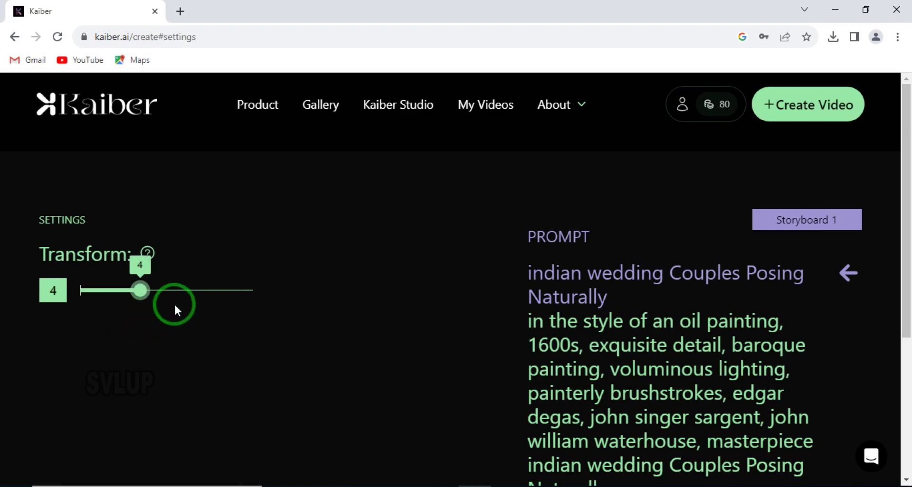
Check the credits cost against the available credits and generate the preview frames.
scroll(237, 291, "down", 2)
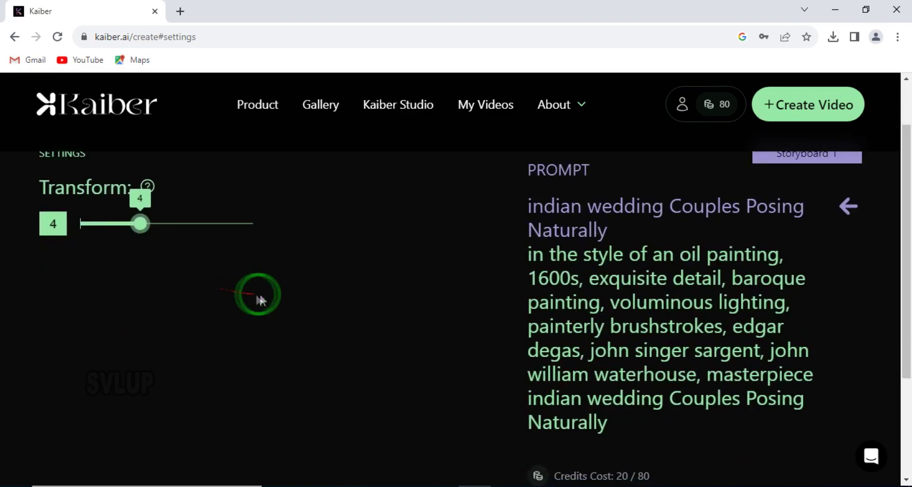
scroll(246, 288, "down", 3)
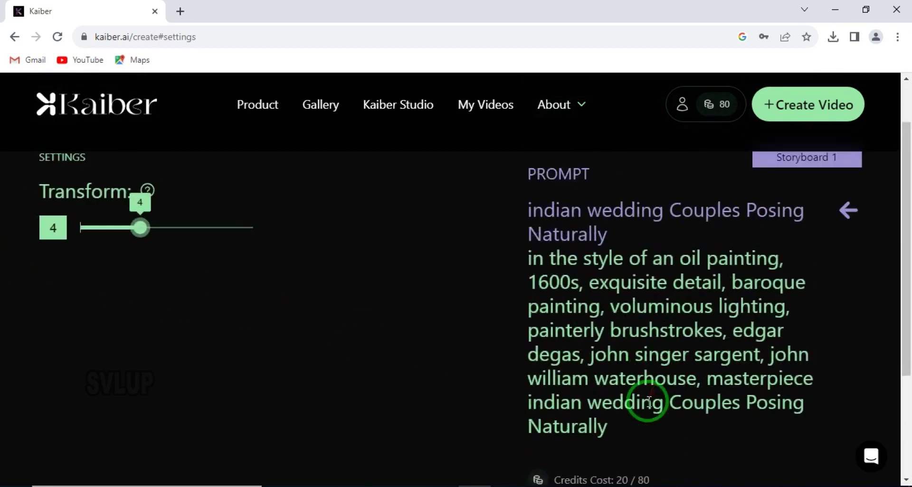
scroll(603, 437, "down", 2)
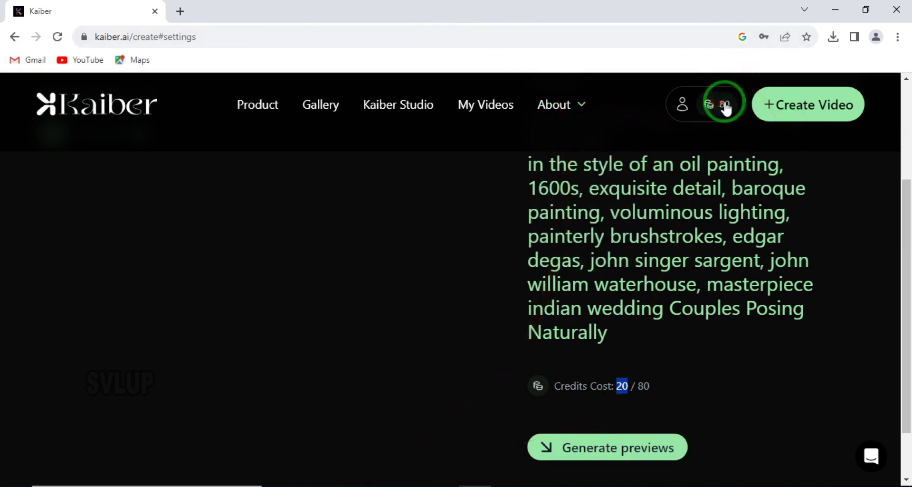
scroll(369, 239, "up", 2)
scroll(370, 239, "down", 3)
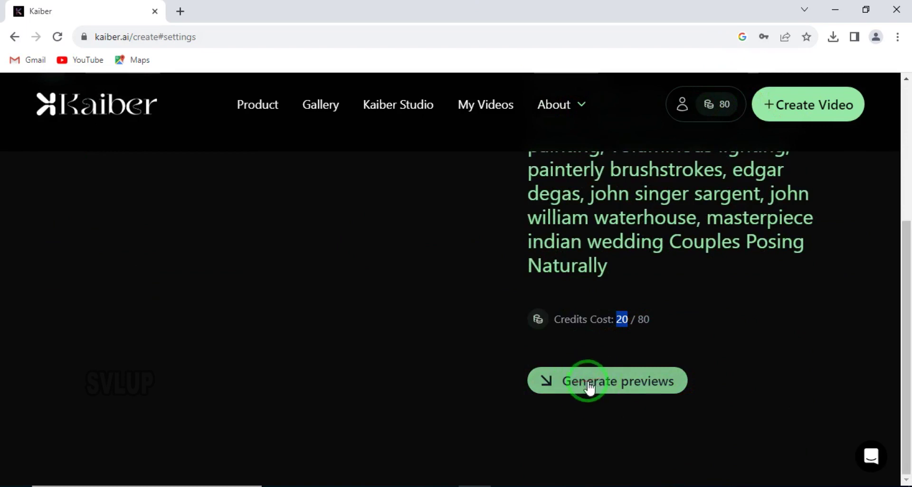
left_click(615, 384)
scroll(343, 216, "down", 3)
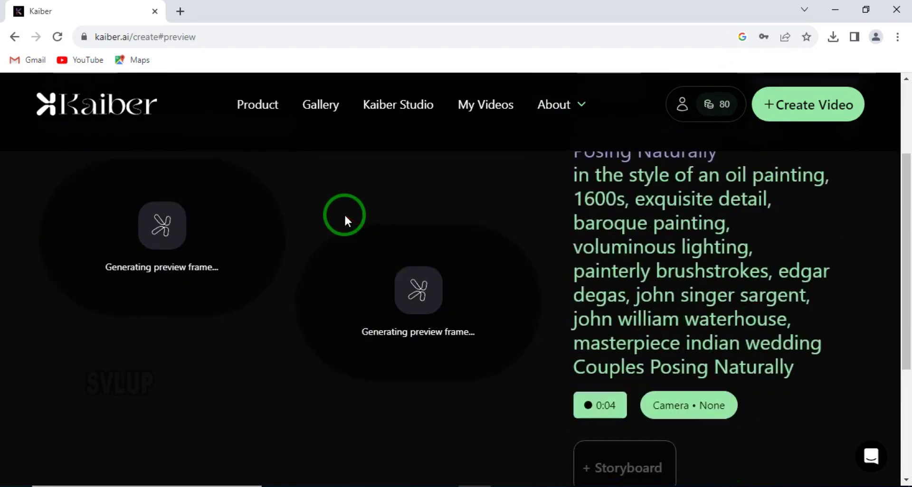
scroll(446, 276, "up", 2)
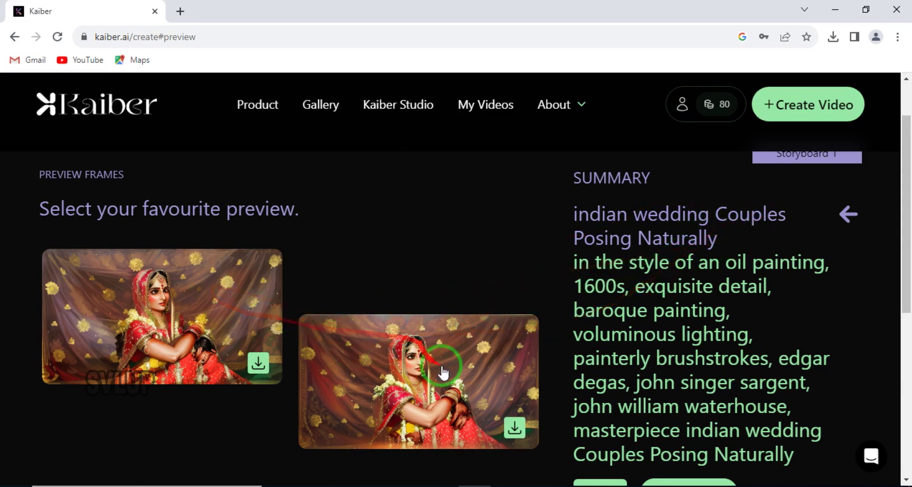
Compare the two generated preview frames and select the second one as the favourite.
scroll(444, 373, "down", 1)
scroll(443, 372, "up", 1)
scroll(423, 354, "down", 1)
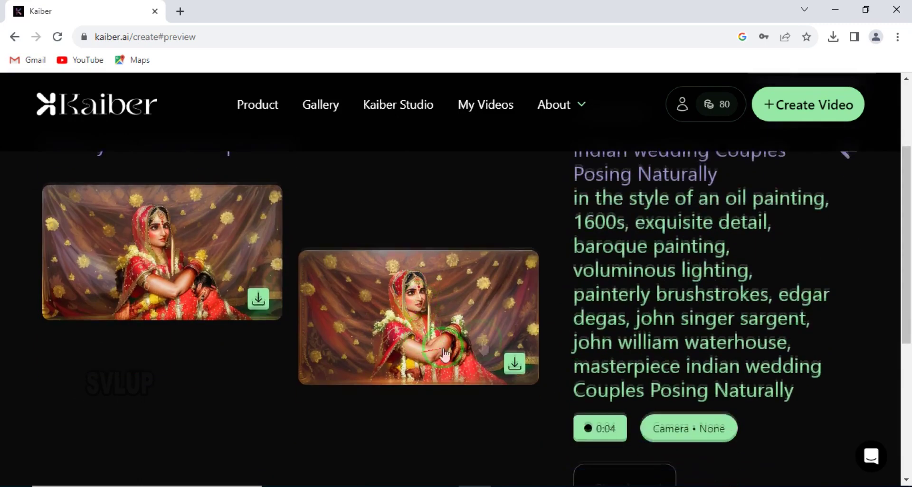
scroll(557, 308, "up", 1)
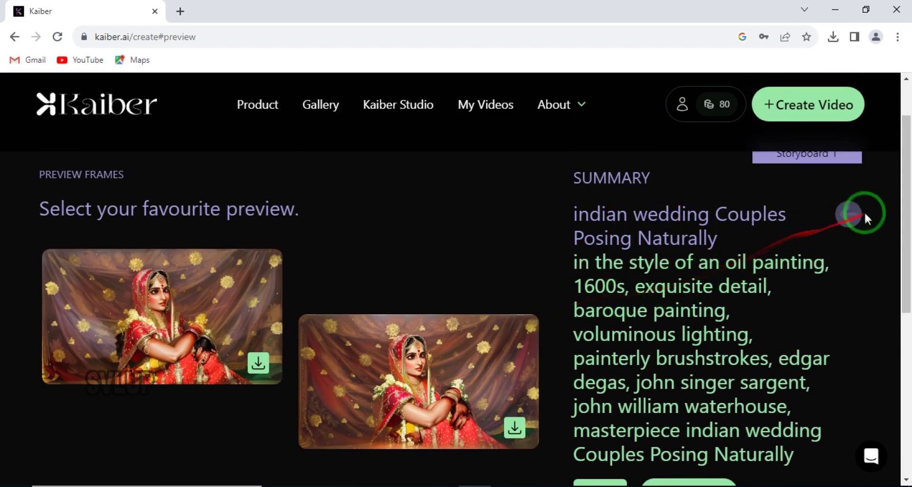
scroll(627, 261, "down", 2)
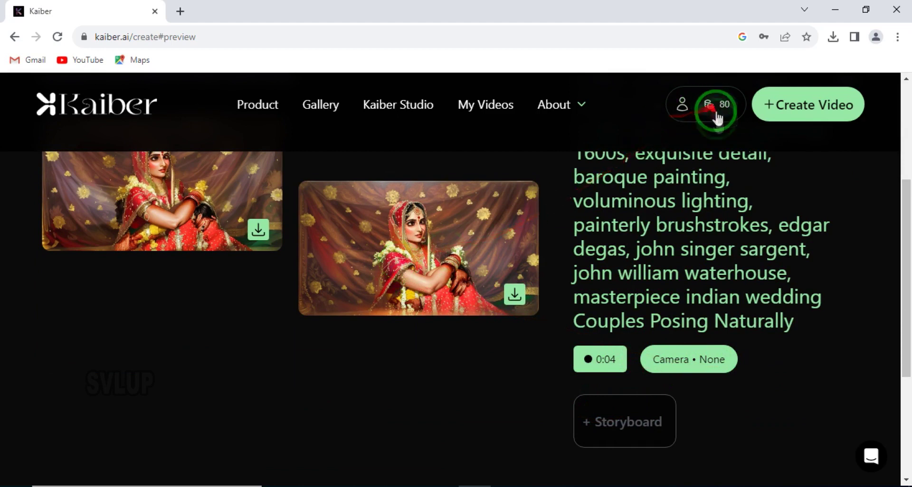
scroll(344, 227, "up", 1)
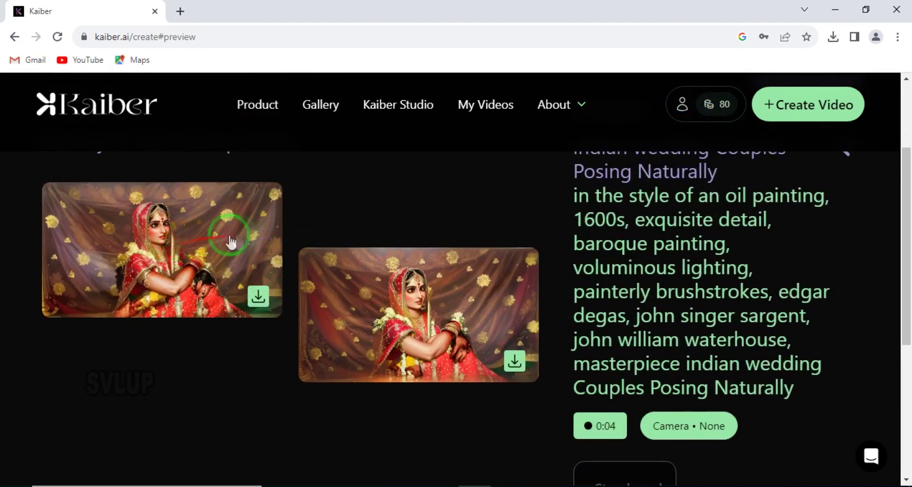
scroll(716, 205, "up", 1)
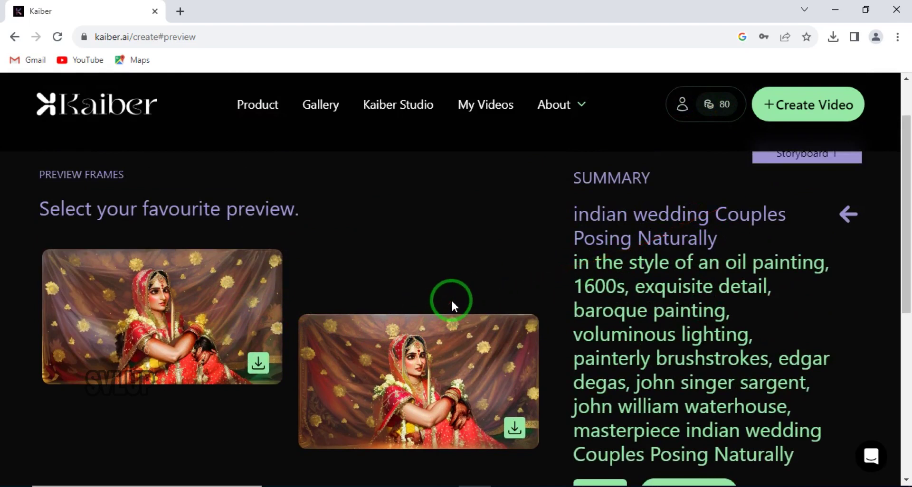
scroll(413, 301, "down", 1)
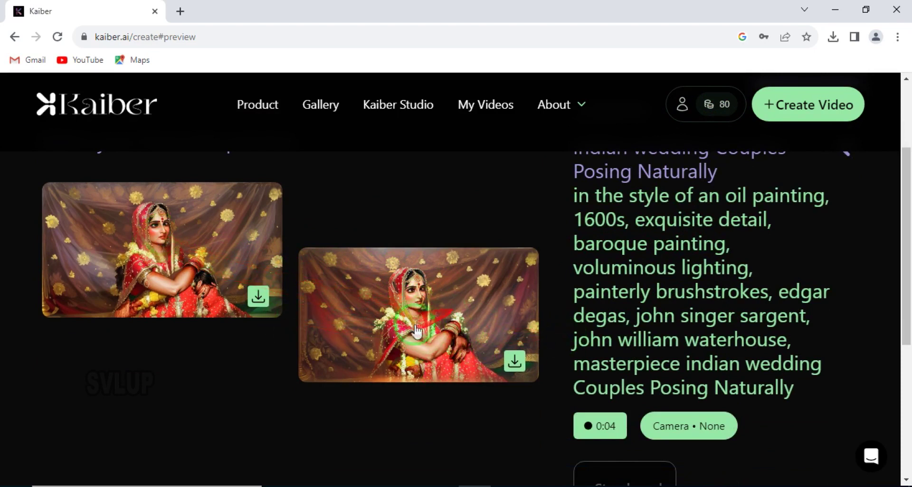
left_click(445, 323)
Create the video from the storyboard with the selected preview frame.
scroll(617, 360, "down", 4)
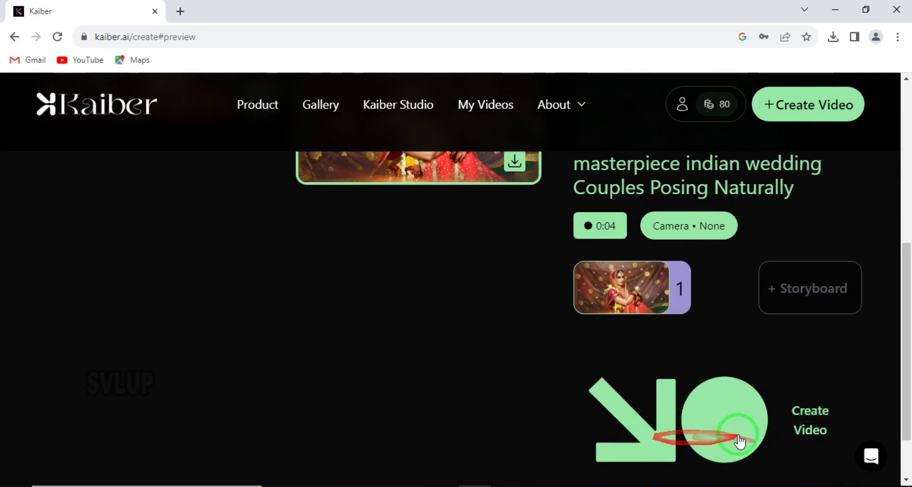
scroll(719, 415, "down", 1)
left_click(721, 373)
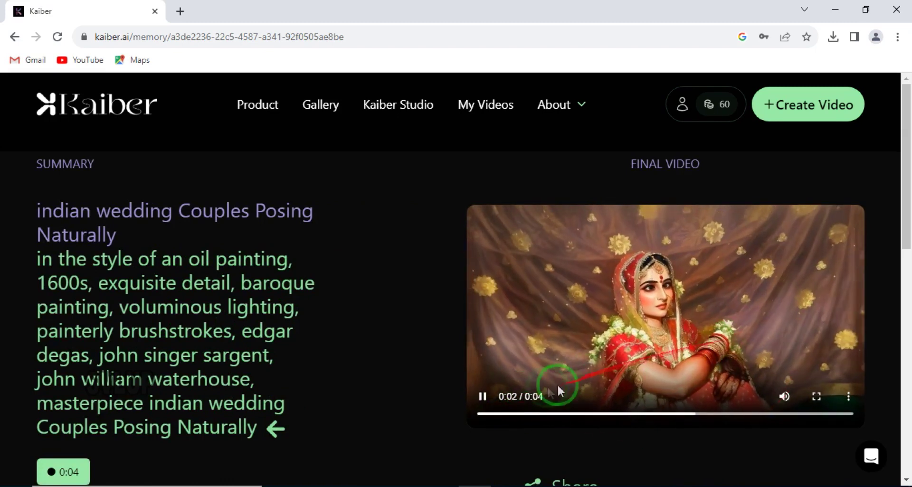
Download the finished oil painting video and check it in the recent download history.
left_click(483, 396)
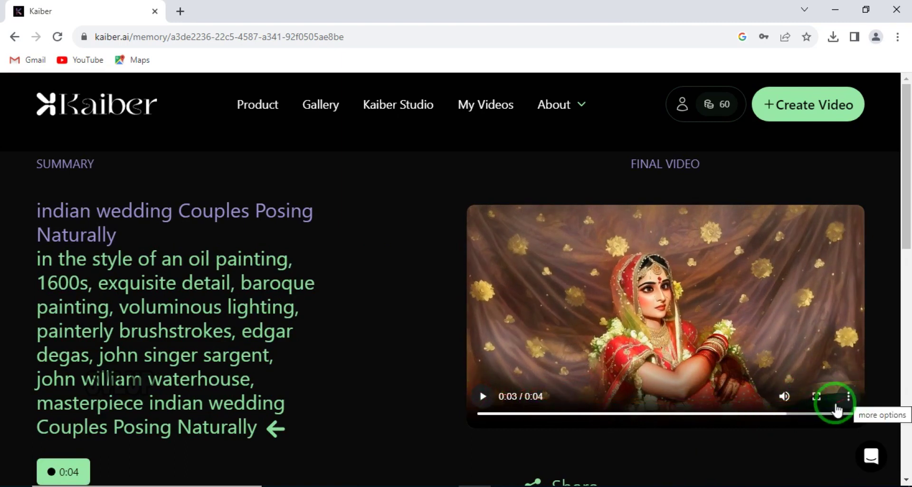
left_click(849, 399)
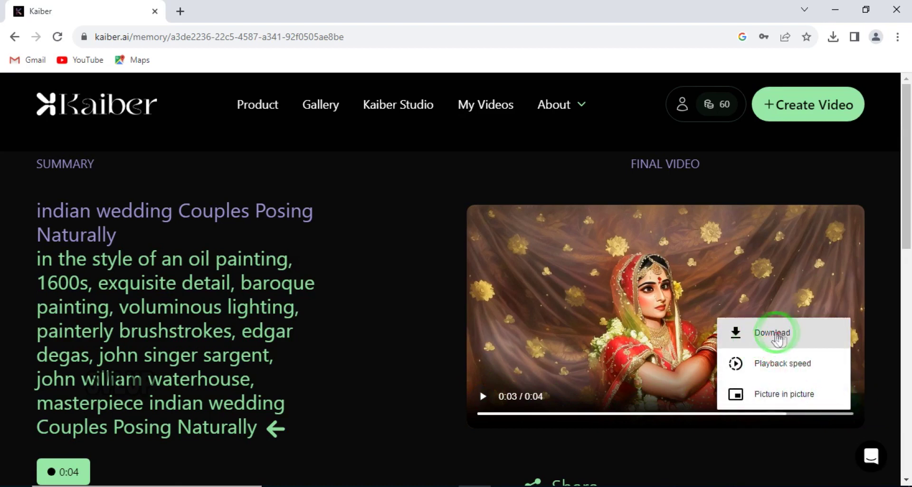
left_click(779, 334)
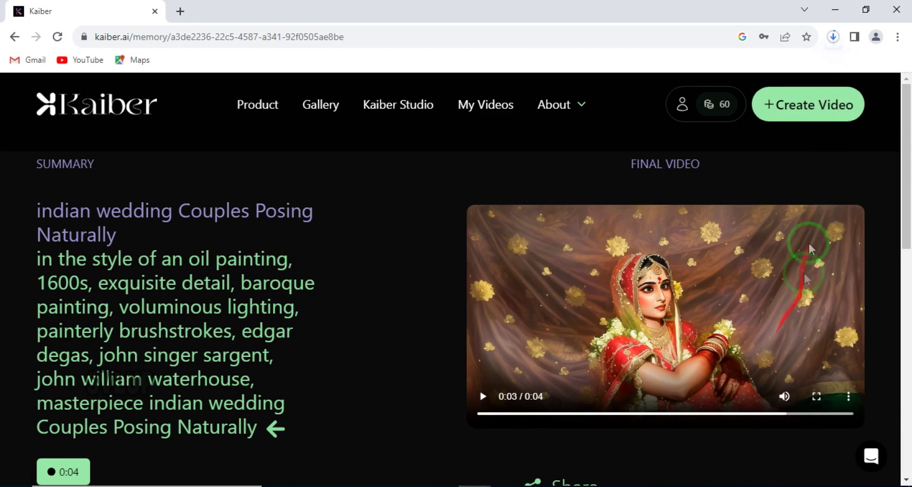
left_click(833, 38)
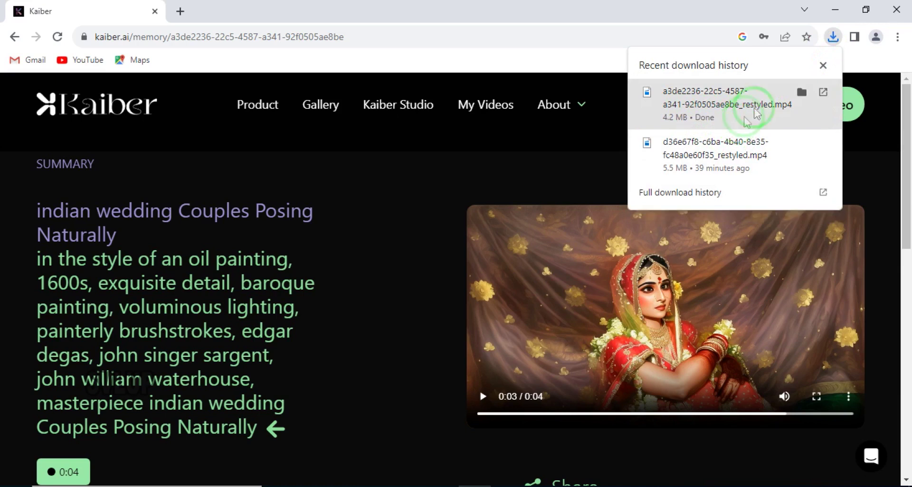
left_click(823, 65)
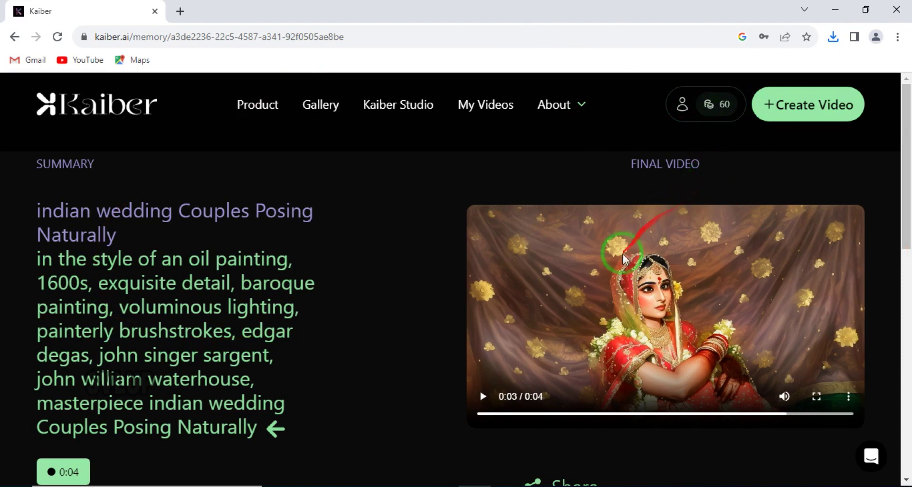
Show the newest downloaded restyled MP4 in its Downloads folder and cut the file.
scroll(710, 346, "down", 1)
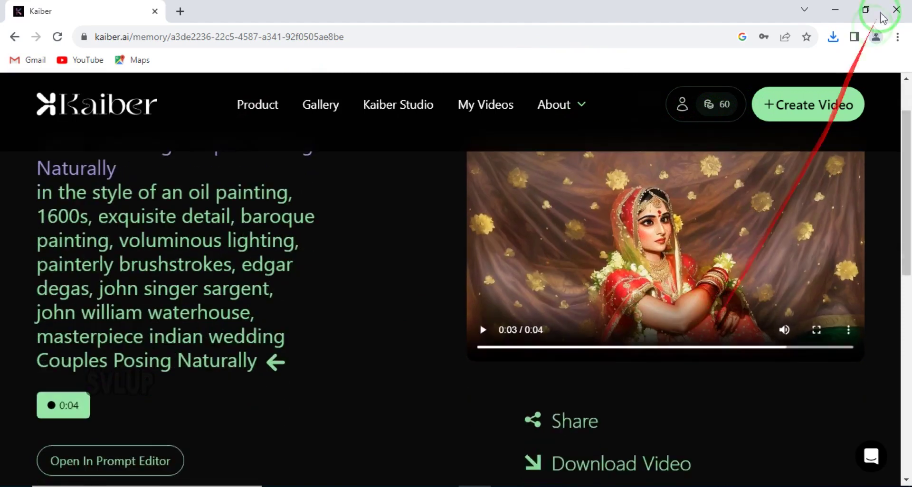
left_click(554, 105)
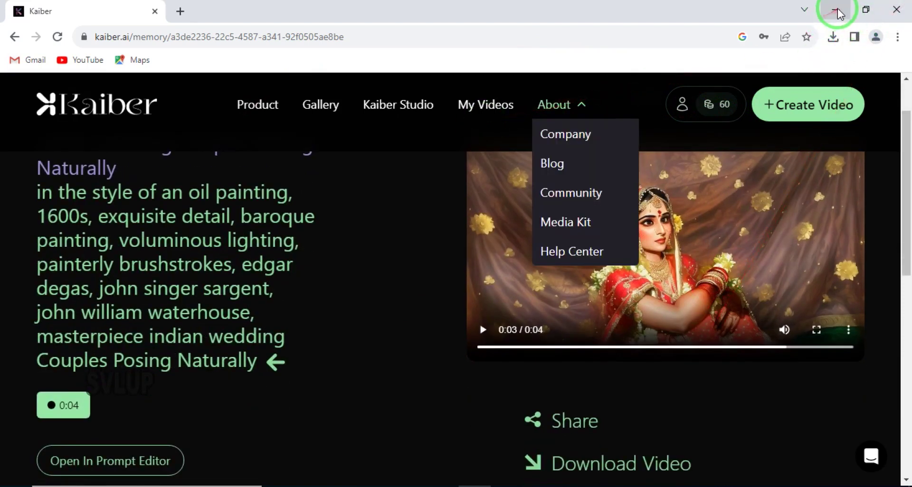
left_click(836, 38)
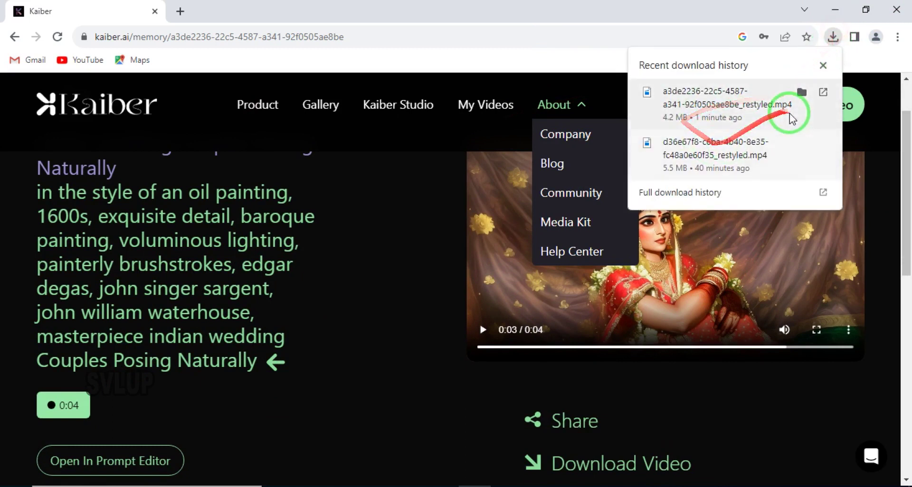
left_click(800, 93)
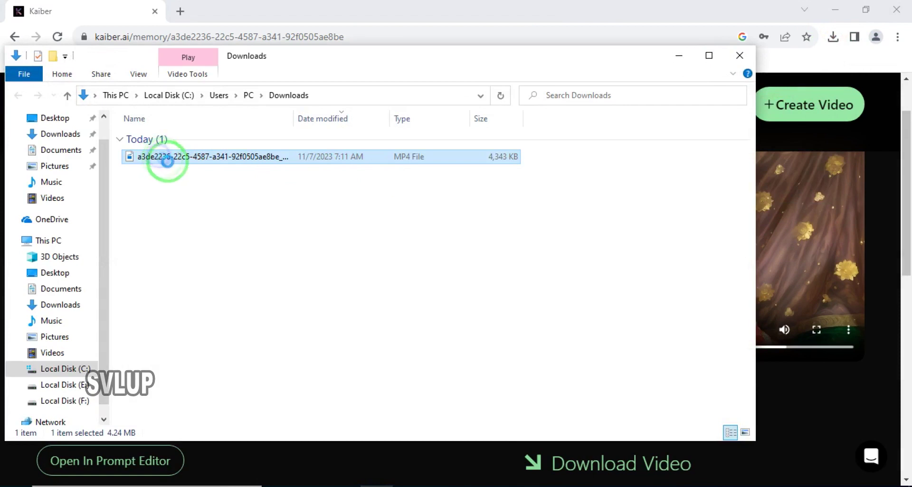
right_click(159, 156)
left_click(190, 357)
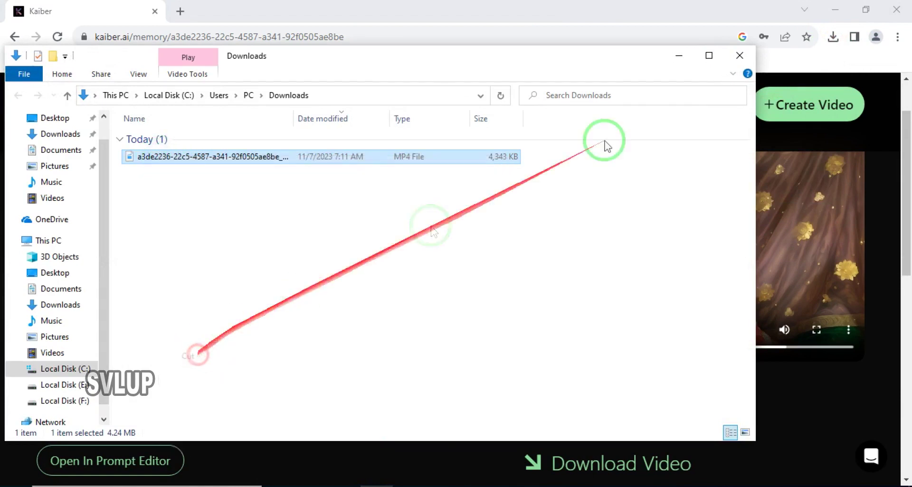
Paste the cut restyled video onto the desktop and place it beside the original "ai" clip.
left_click(836, 10)
left_click(679, 56)
right_click(484, 143)
left_click(519, 202)
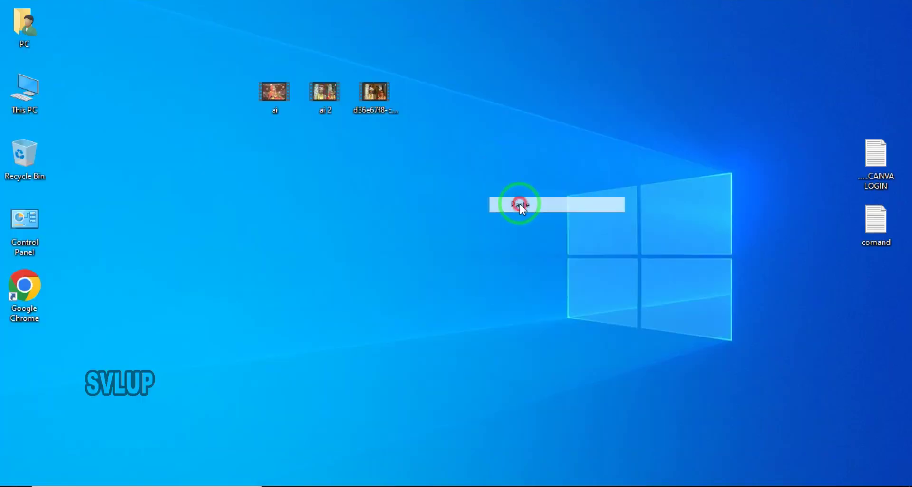
left_click_drag(475, 88, 227, 100)
Play the original "ai" clip and the restyled video from the desktop to compare them, closing each one.
left_click(274, 97, "ctrl")
double_click(274, 97)
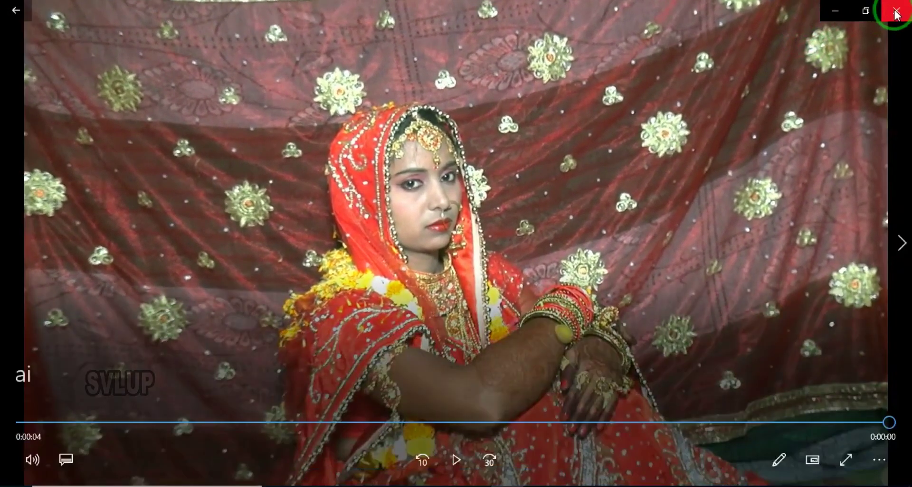
left_click(895, 7)
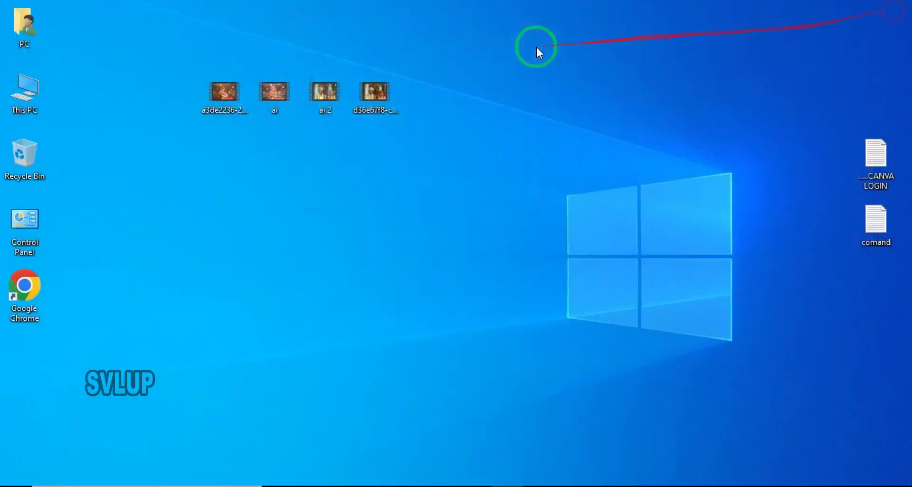
double_click(225, 93)
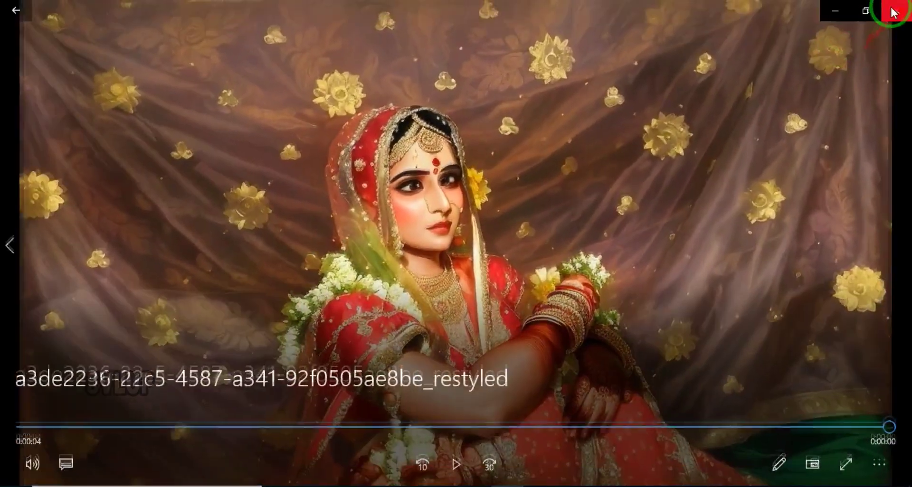
left_click(892, 12)
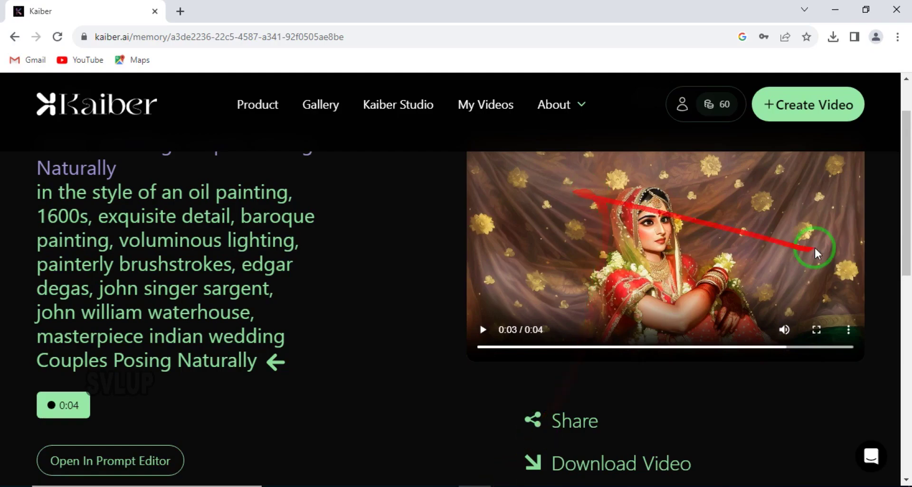
Reopen the finished oil painting video's prompt for editing and look over its subject, style and source clip.
scroll(810, 252, "down", 4)
scroll(810, 252, "up", 4)
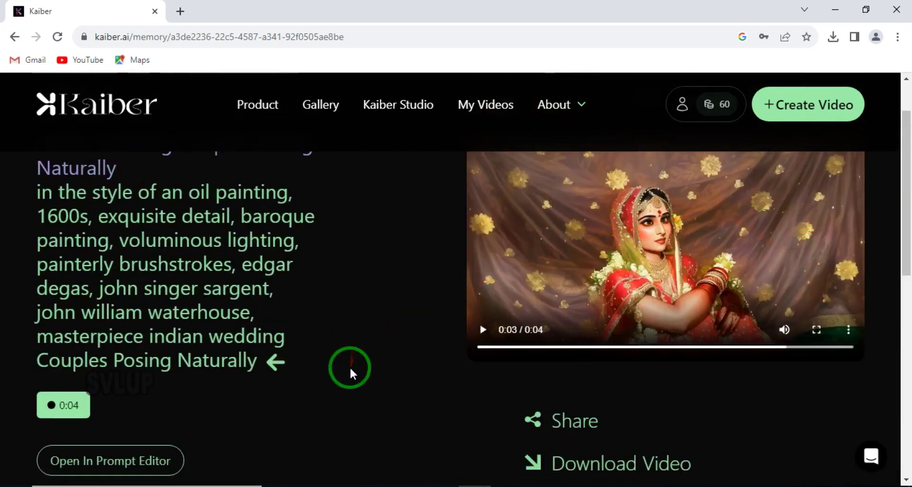
scroll(350, 372, "up", 2)
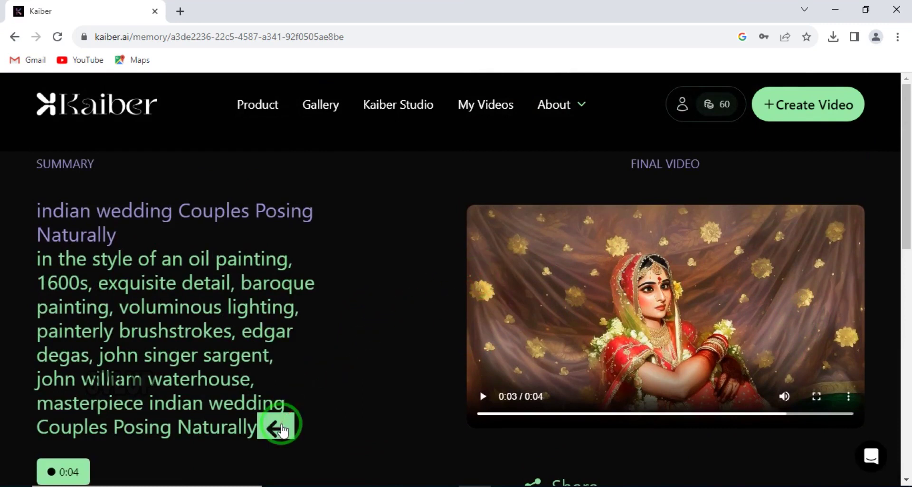
left_click(279, 425)
scroll(540, 305, "down", 5)
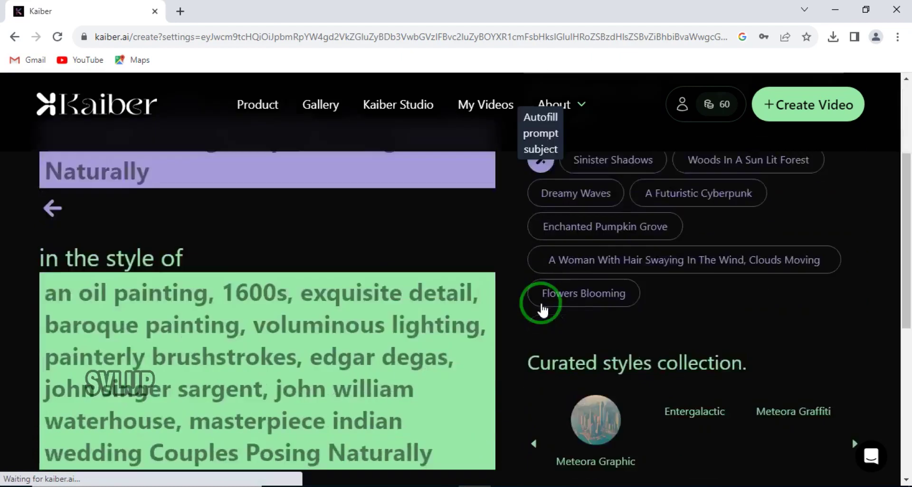
scroll(542, 301, "down", 4)
scroll(456, 302, "up", 10)
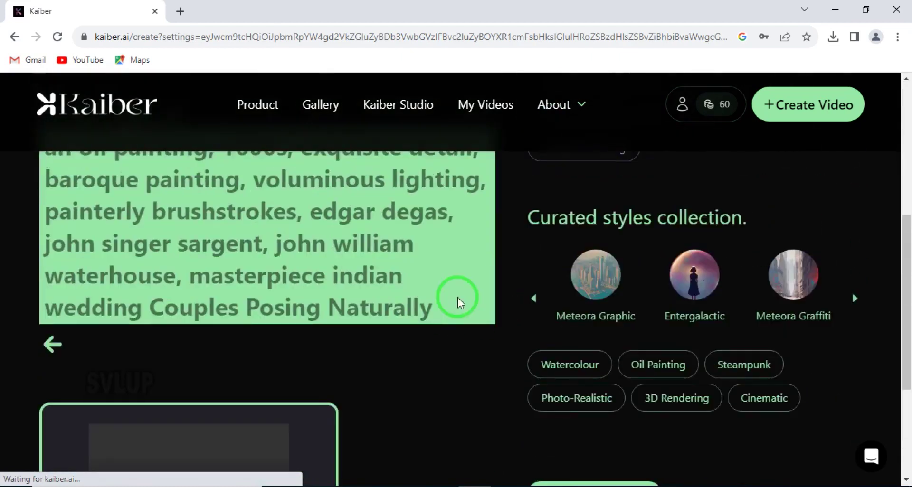
left_click(800, 116)
scroll(778, 152, "down", 6)
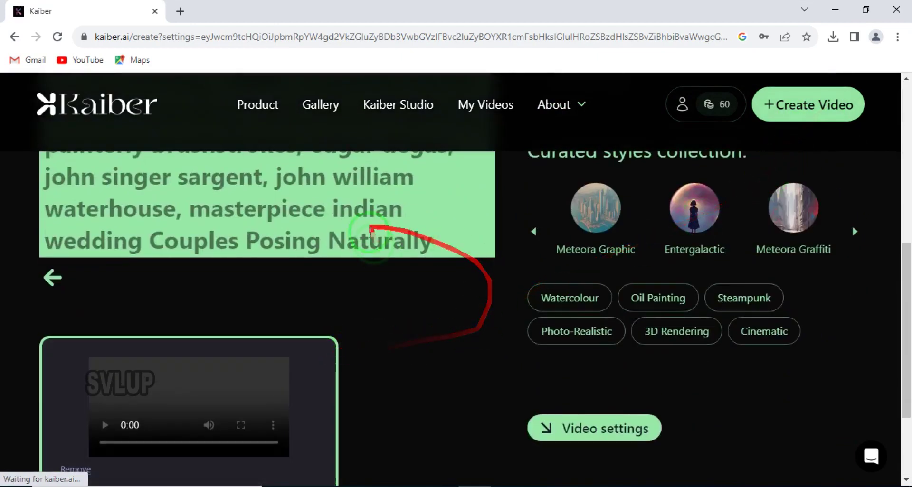
Try the Steampunk, 3D Rendering, Photo-Realistic and Cinematic styles one after another and read each style description.
scroll(611, 289, "up", 2)
scroll(733, 342, "down", 2)
left_click(762, 307)
scroll(439, 211, "up", 2)
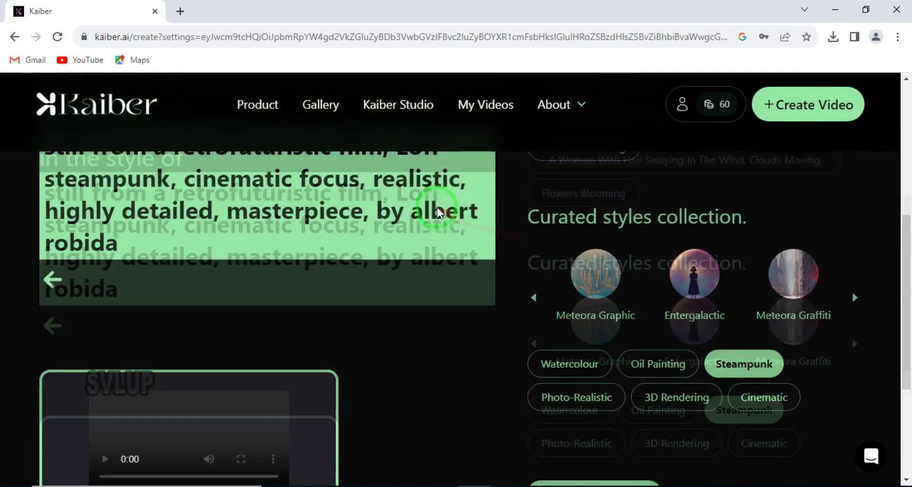
left_click(670, 460)
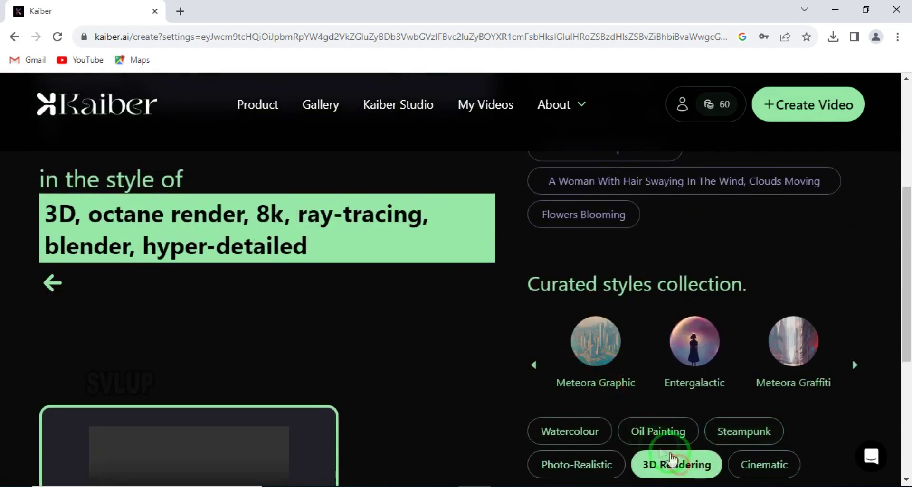
left_click(126, 231)
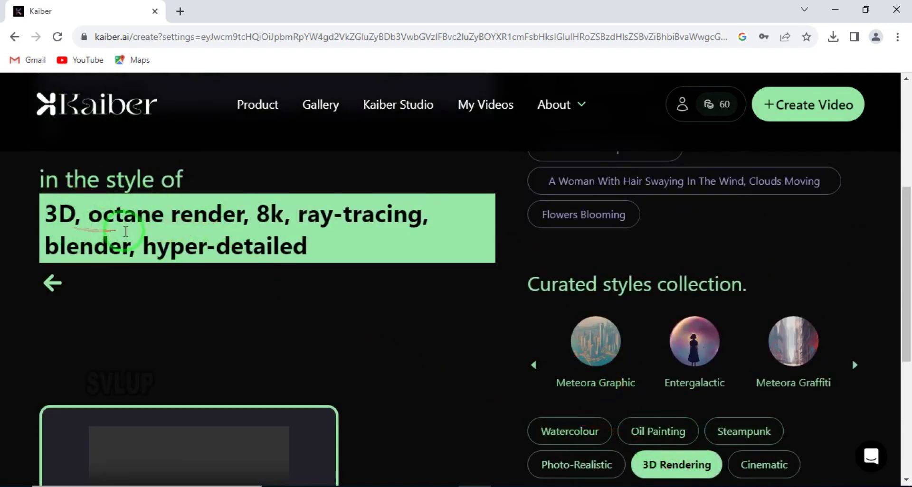
left_click(590, 341)
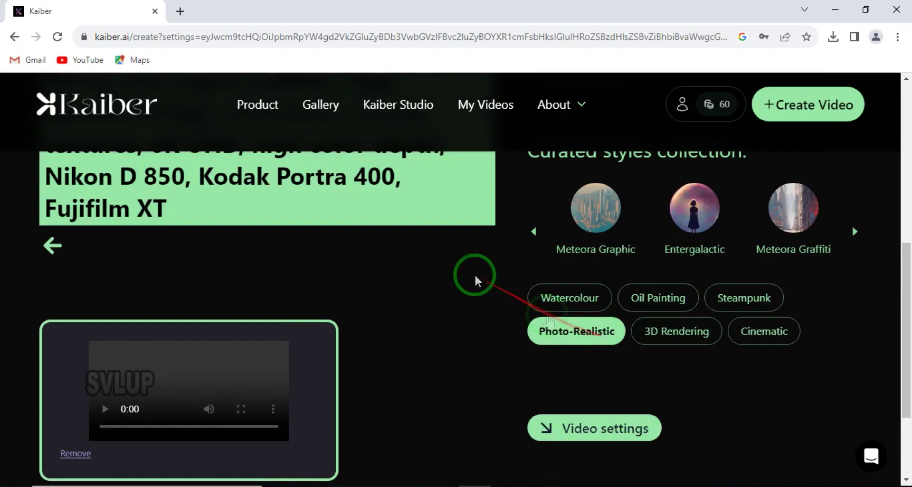
scroll(475, 277, "up", 3)
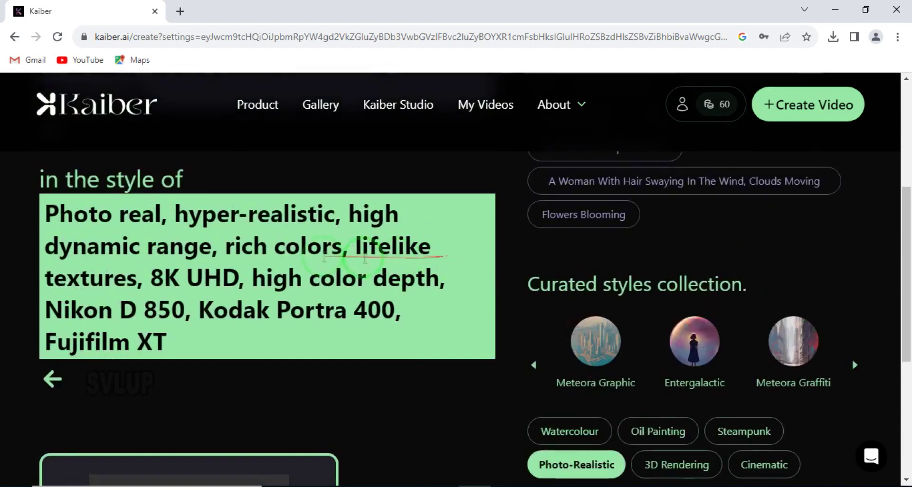
left_click(794, 465)
scroll(347, 309, "up", 4)
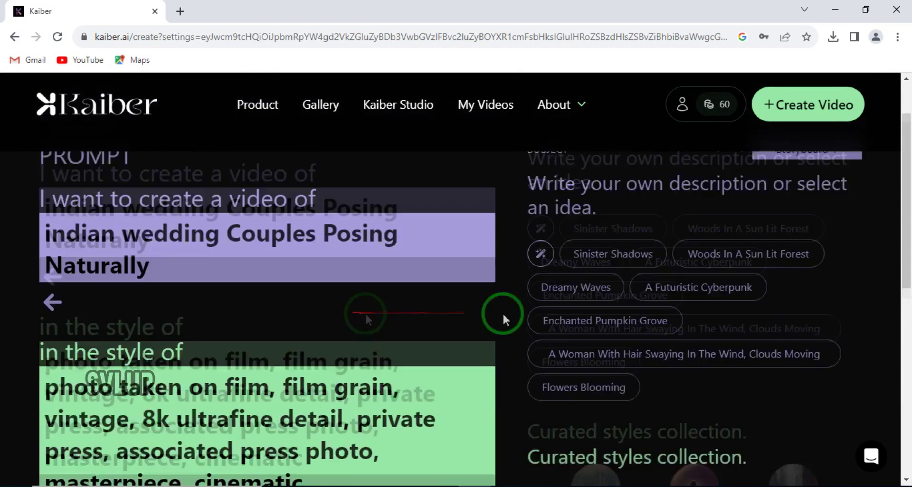
Try each suggested subject from Sinister Shadows to Flowers Blooming, ending on A Futuristic Cyberpunk.
left_click(613, 283)
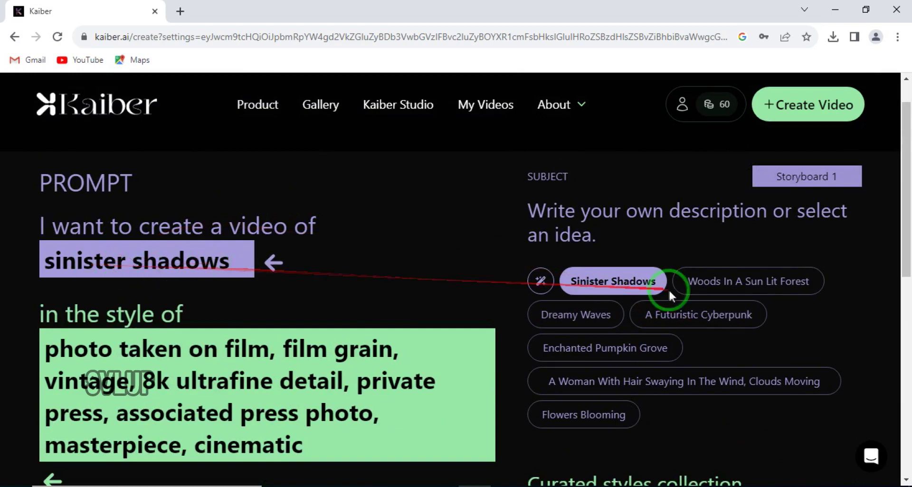
left_click(679, 281)
left_click(587, 314)
left_click(702, 316)
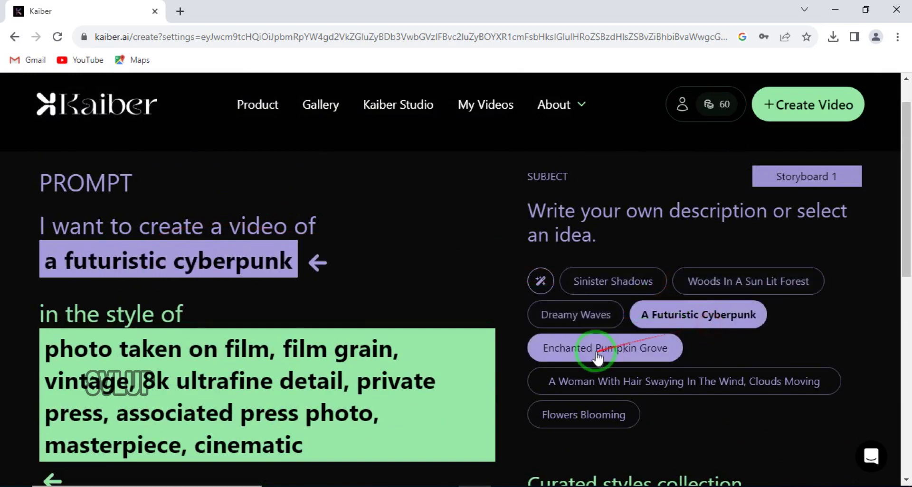
left_click(597, 357)
left_click(590, 383)
left_click(595, 417)
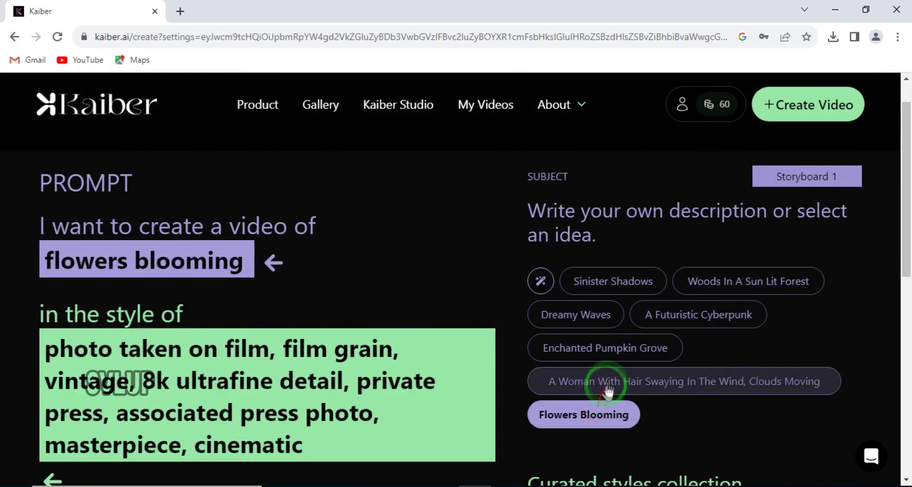
left_click(607, 351)
left_click(703, 320)
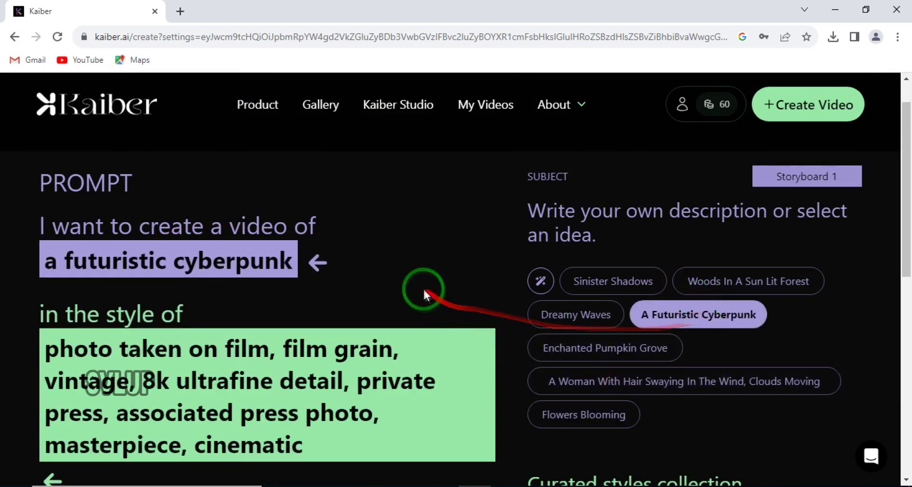
Run through more suggested subjects and set the prompt's subject to Flowers Blooming.
scroll(418, 276, "down", 10)
scroll(343, 259, "up", 5)
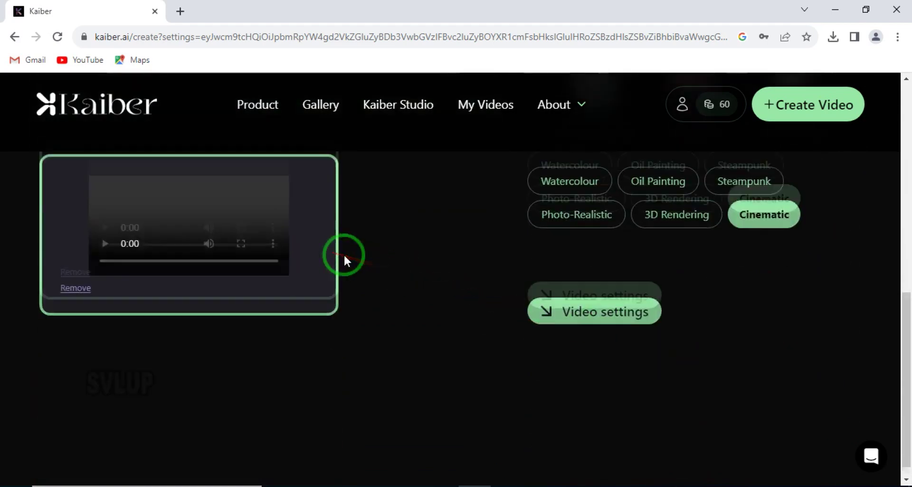
scroll(509, 282, "down", 5)
scroll(525, 279, "up", 8)
left_click(611, 323)
left_click(589, 361)
left_click(589, 389)
left_click(625, 425)
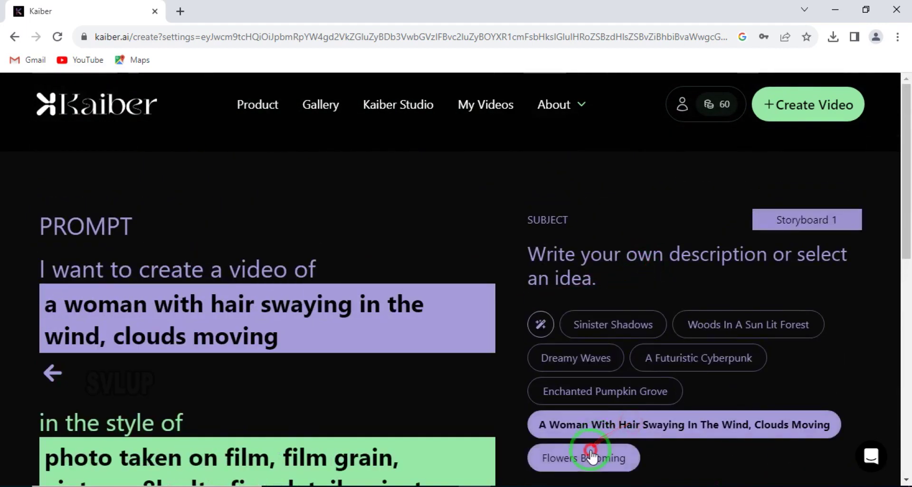
left_click(588, 453)
scroll(648, 341, "down", 5)
scroll(333, 177, "up", 2)
scroll(330, 175, "up", 3)
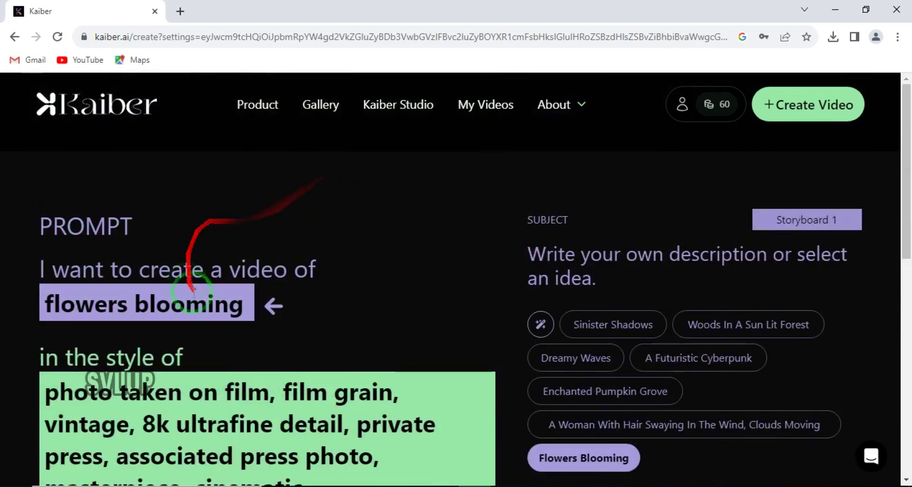
Try the Oil Painting, Watercolour and Steampunk styles with the flowers prompt and read their descriptions.
scroll(769, 327, "down", 3)
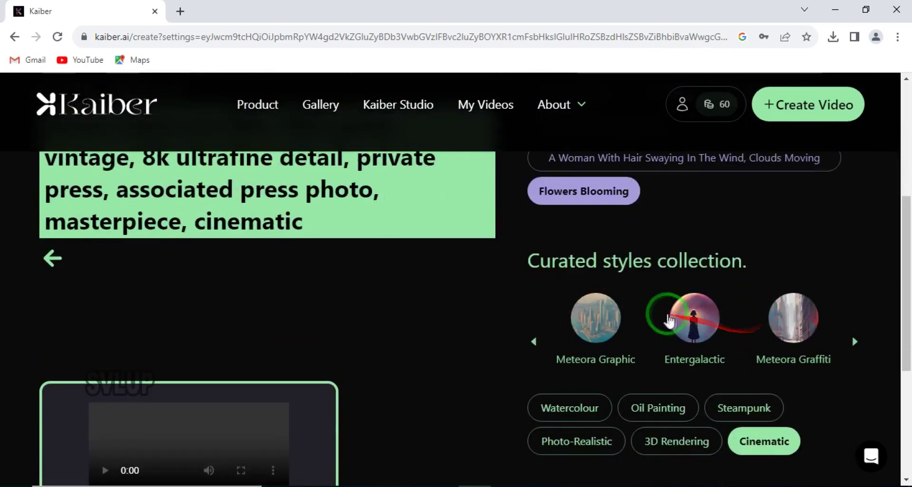
left_click(652, 406)
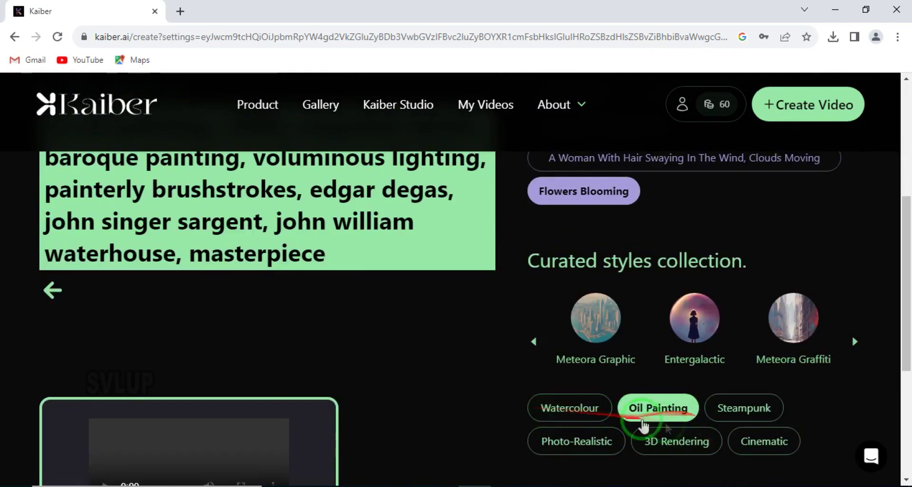
left_click(584, 417)
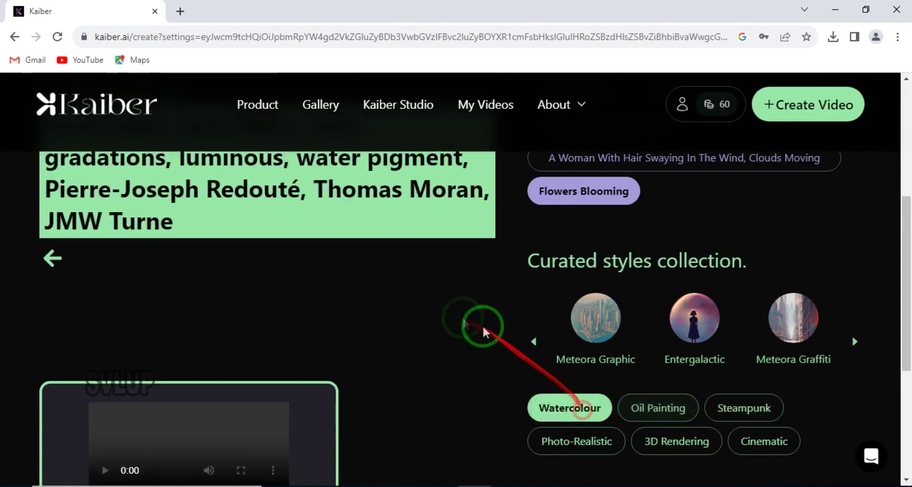
scroll(460, 316, "up", 3)
scroll(757, 437, "down", 5)
left_click(762, 352)
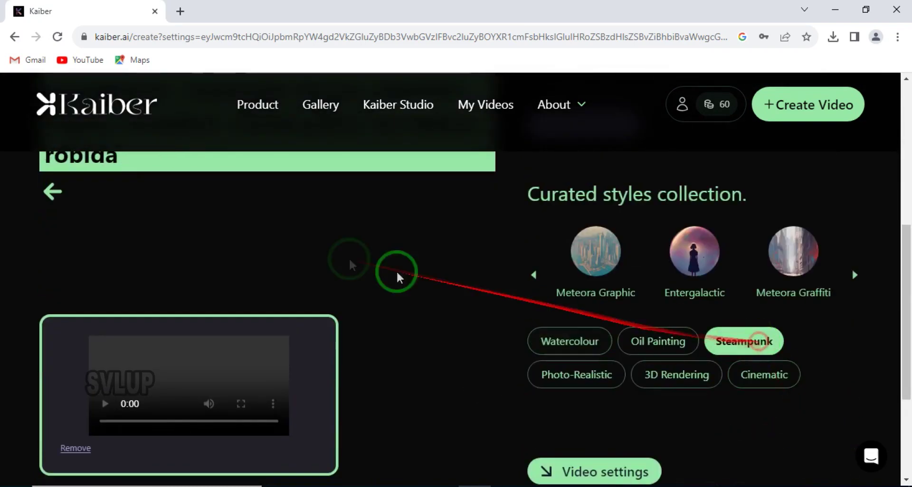
scroll(373, 261, "up", 4)
scroll(483, 327, "down", 1)
scroll(483, 328, "down", 4)
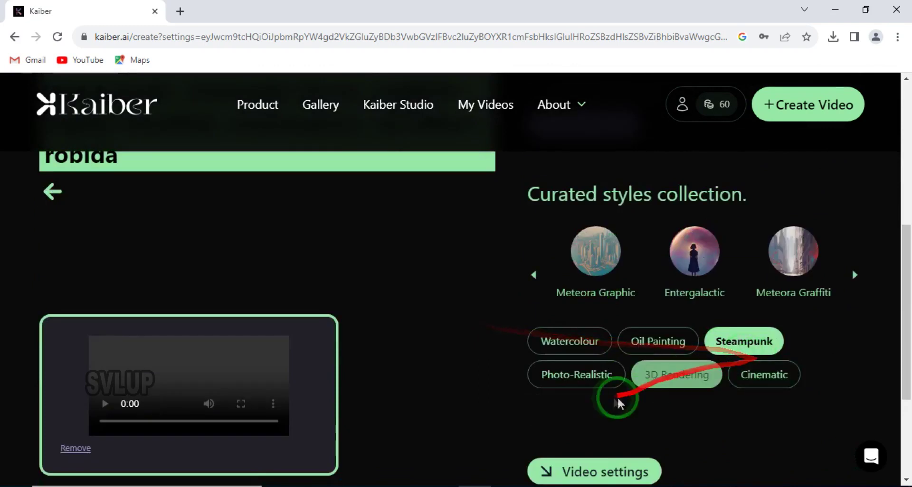
Try the Photo-Realistic and 3D Rendering styles and check how each changes the style text.
left_click(571, 372)
scroll(375, 244, "up", 3)
scroll(525, 306, "down", 5)
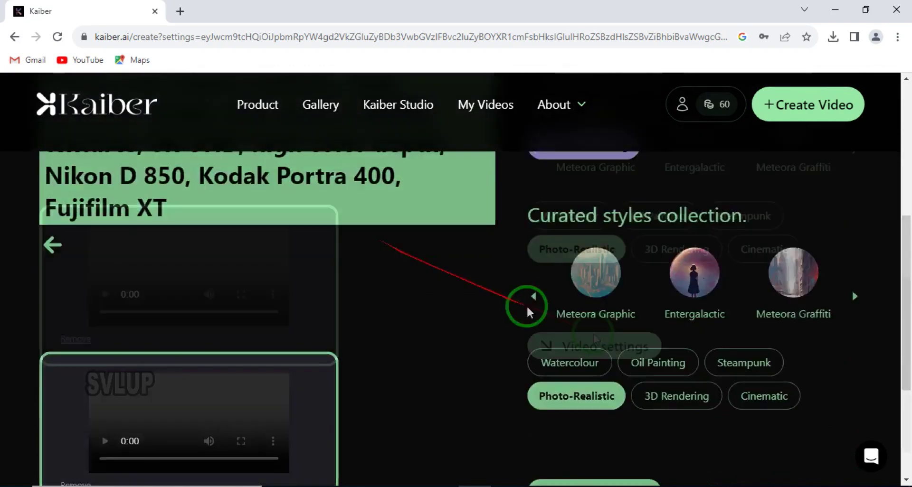
left_click(674, 247)
scroll(446, 246, "up", 8)
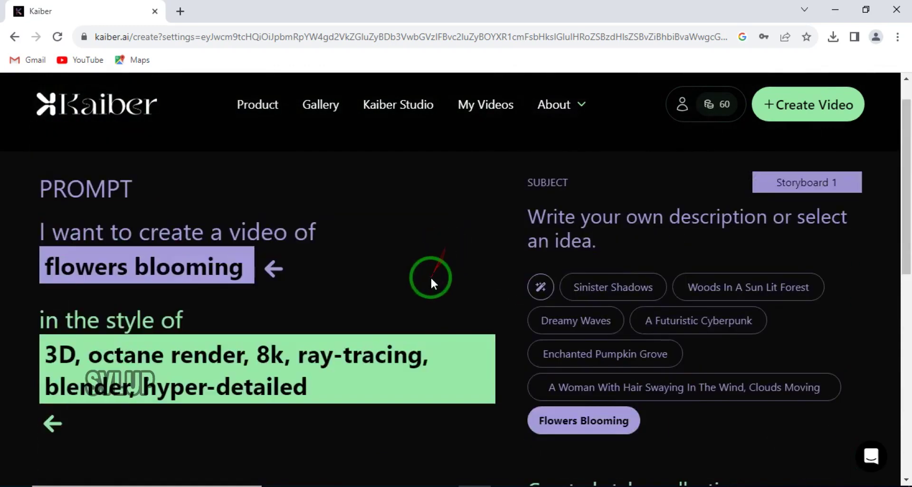
Set the prompt's style to Cinematic and review the completed style and subject text.
scroll(430, 276, "down", 4)
left_click(780, 470)
scroll(456, 262, "up", 5)
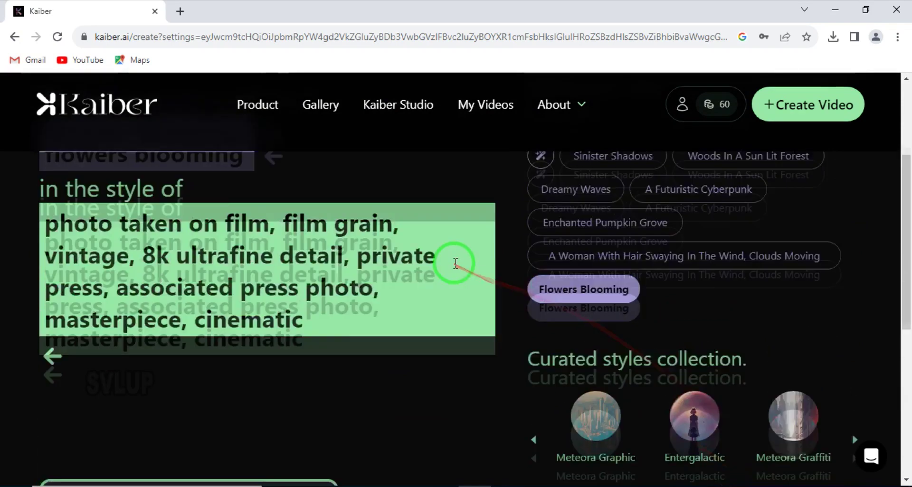
scroll(794, 363, "down", 8)
scroll(297, 190, "up", 3)
scroll(297, 190, "up", 3)
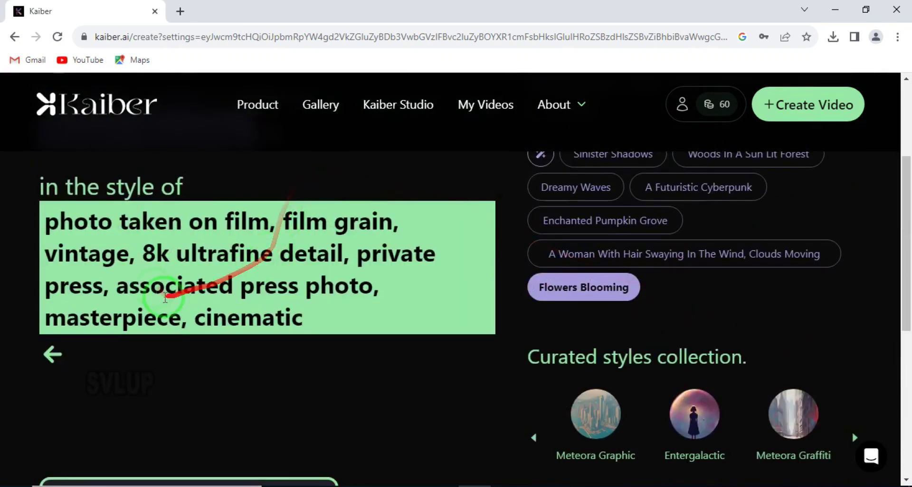
scroll(682, 377, "down", 6)
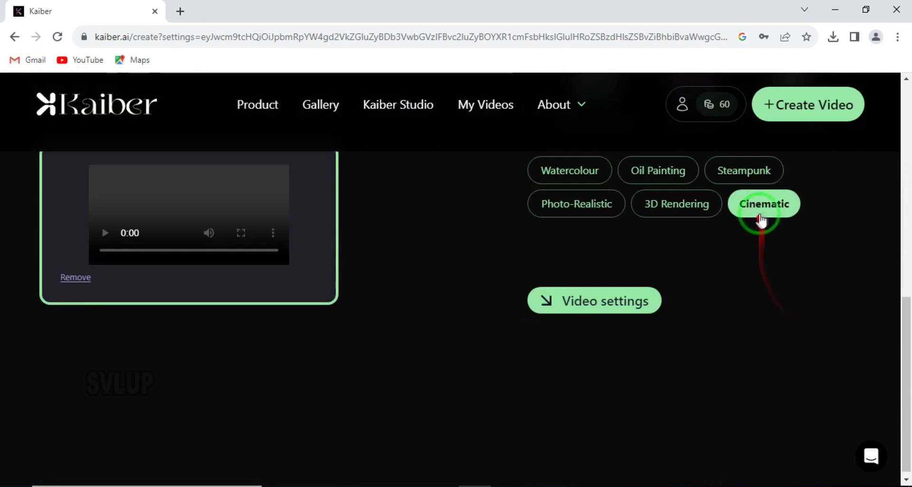
scroll(761, 216, "up", 8)
left_click(233, 279)
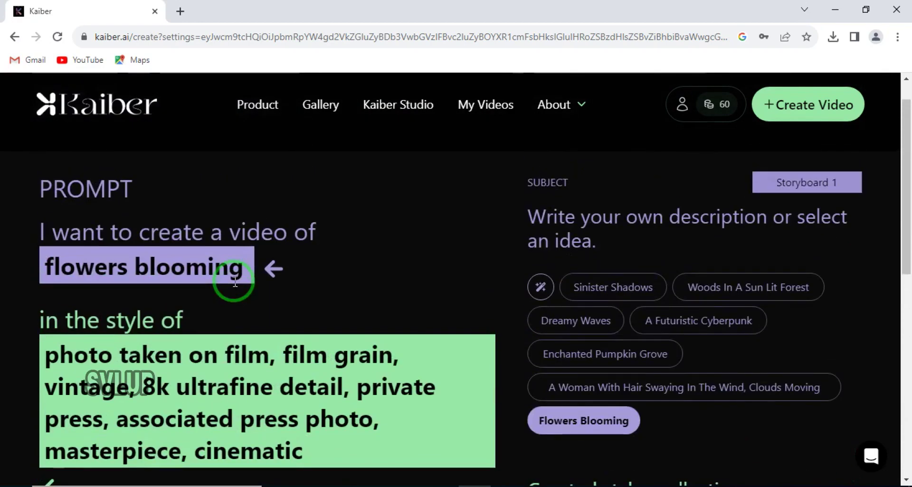
left_click(256, 264)
scroll(475, 259, "up", 1)
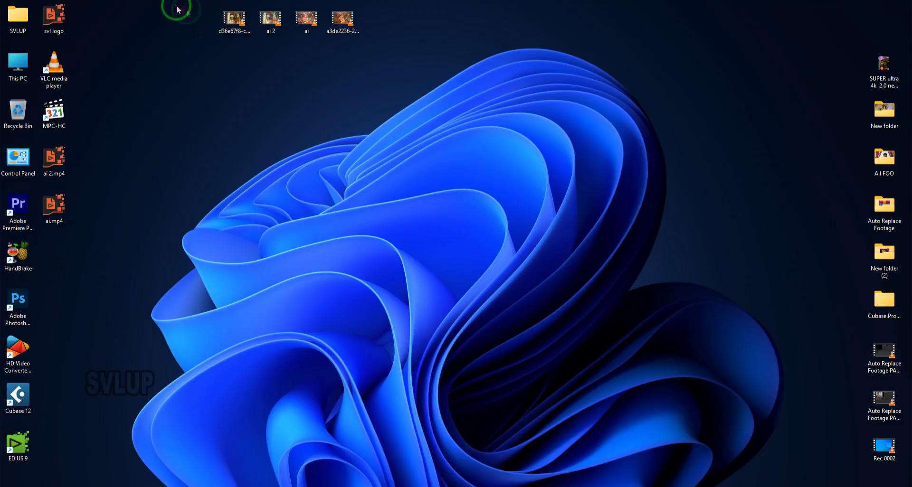
Select the four original and restyled video clips together on the desktop.
left_click_drag(175, 7, 360, 50)
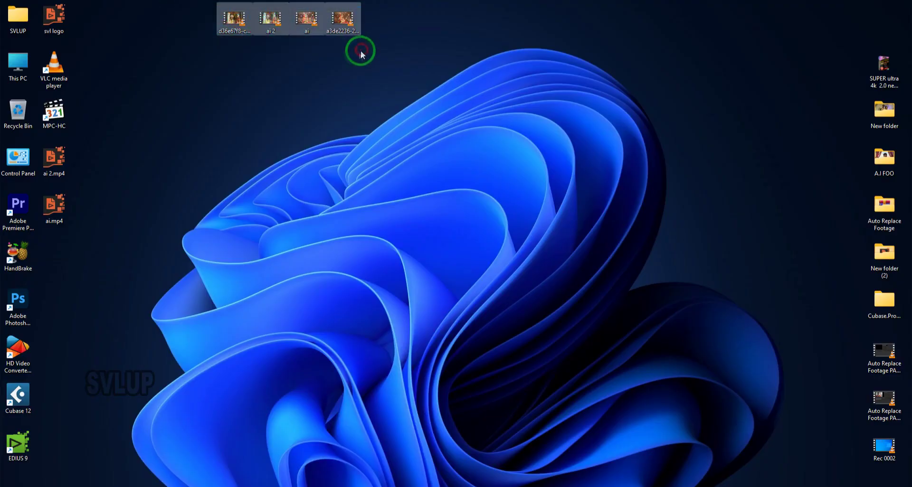